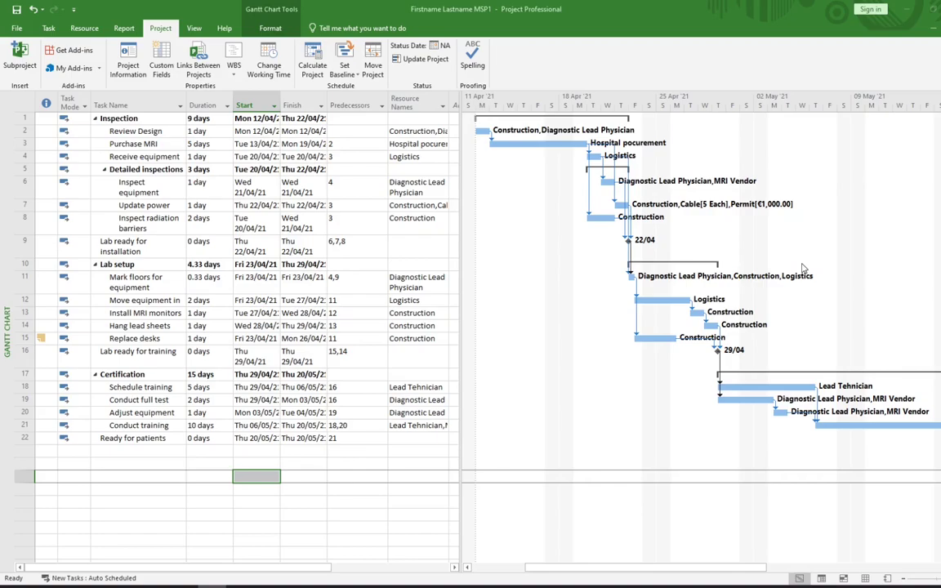
Save a baseline of the entire project in the default Baseline slot.
{"action": "left_click", "coordinate": [159, 30]}
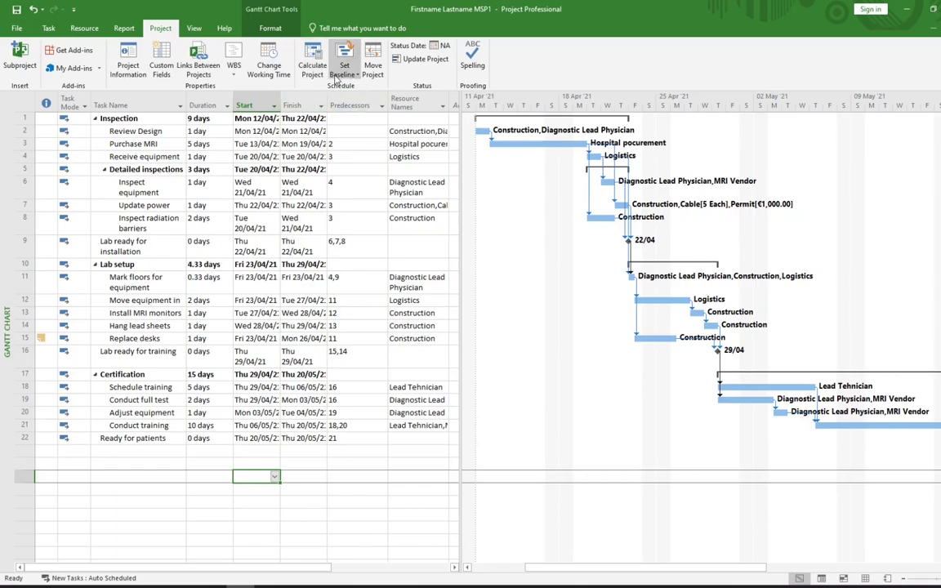
{"action": "left_click", "coordinate": [345, 74]}
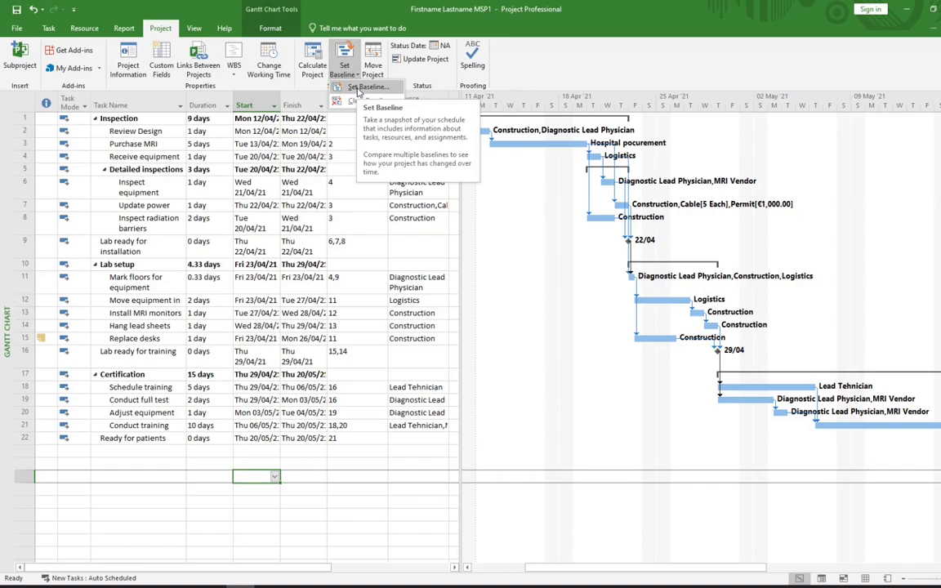
{"action": "left_click", "coordinate": [356, 89]}
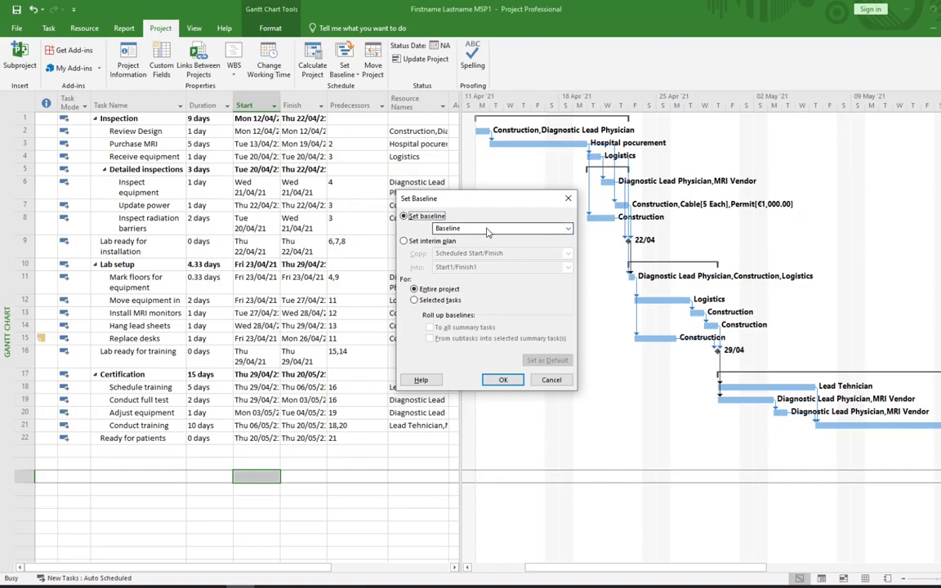
{"action": "left_click", "coordinate": [561, 230]}
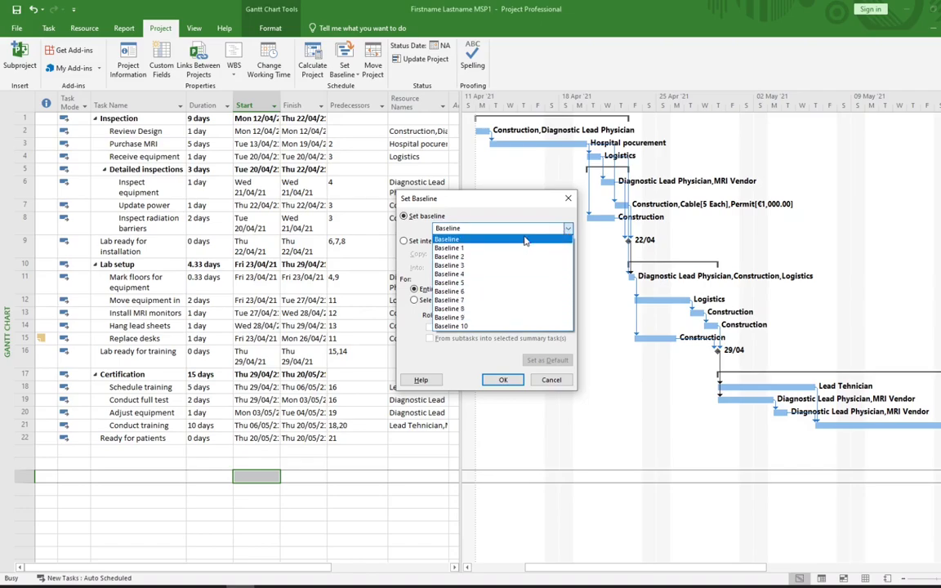
{"action": "left_click", "coordinate": [525, 222]}
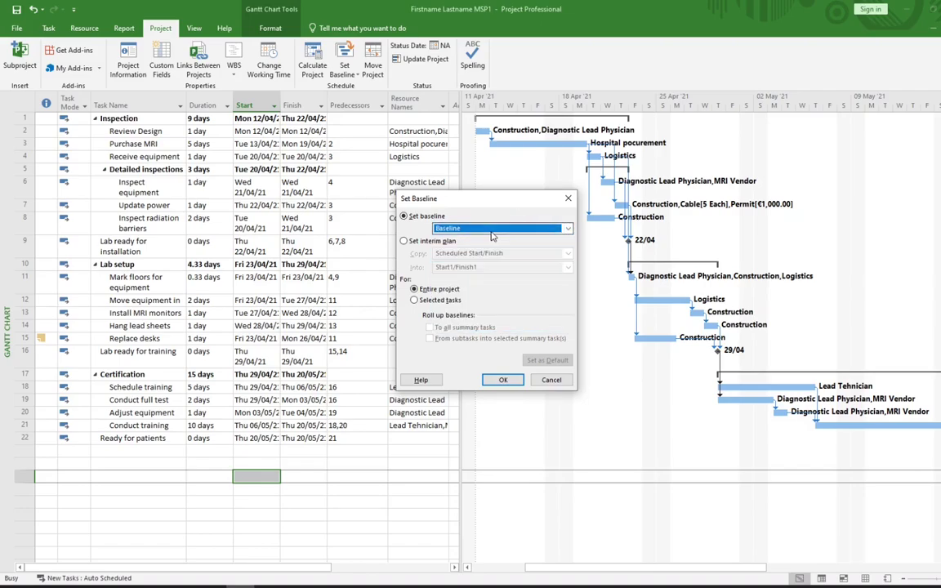
{"action": "left_click", "coordinate": [503, 380]}
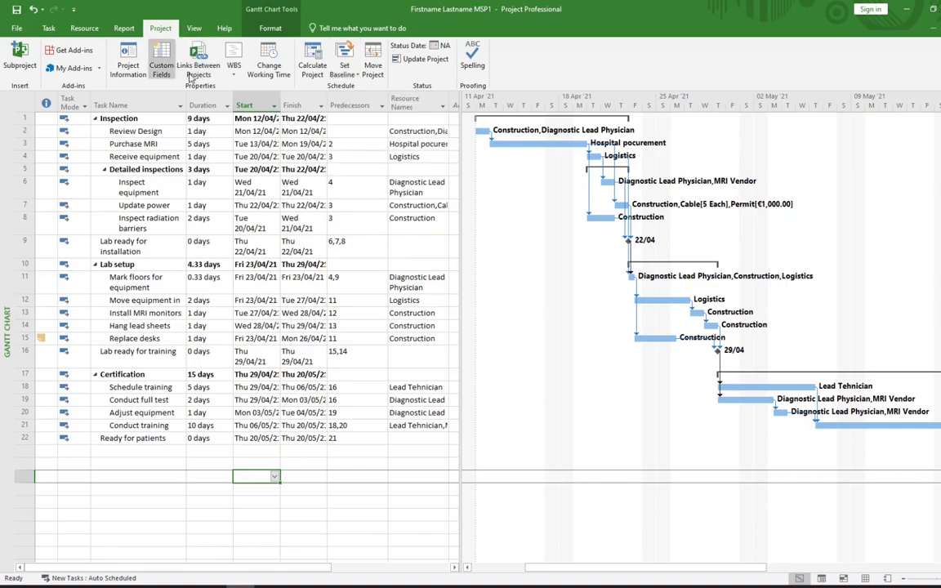
Check when the project's baseline was last saved, leaving the baseline settings unchanged.
{"action": "left_click", "coordinate": [356, 74]}
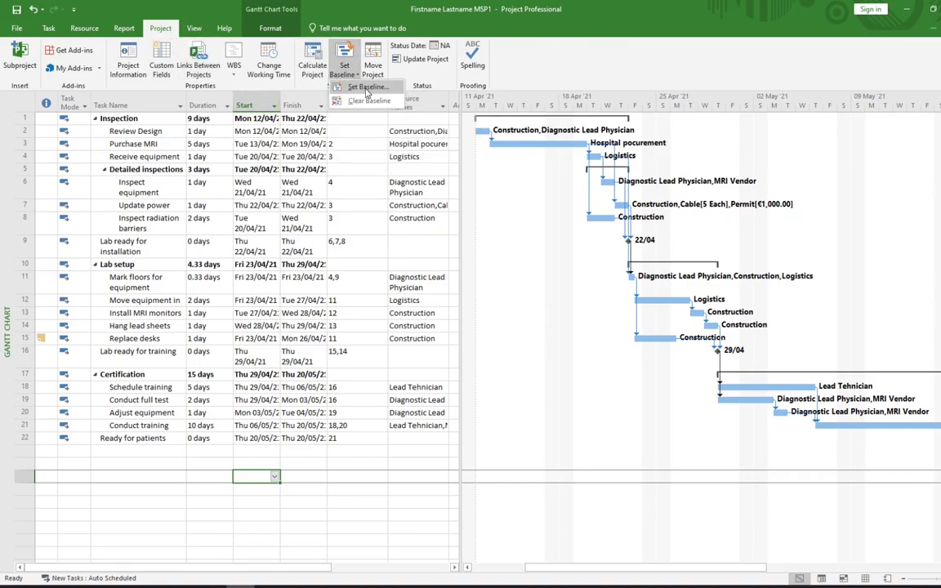
{"action": "left_click", "coordinate": [366, 89]}
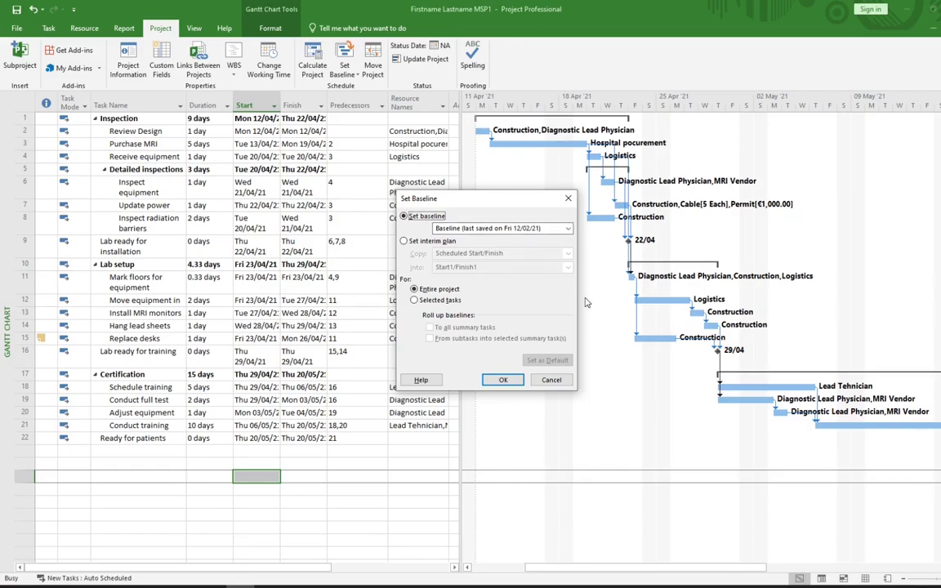
{"action": "left_click", "coordinate": [552, 381]}
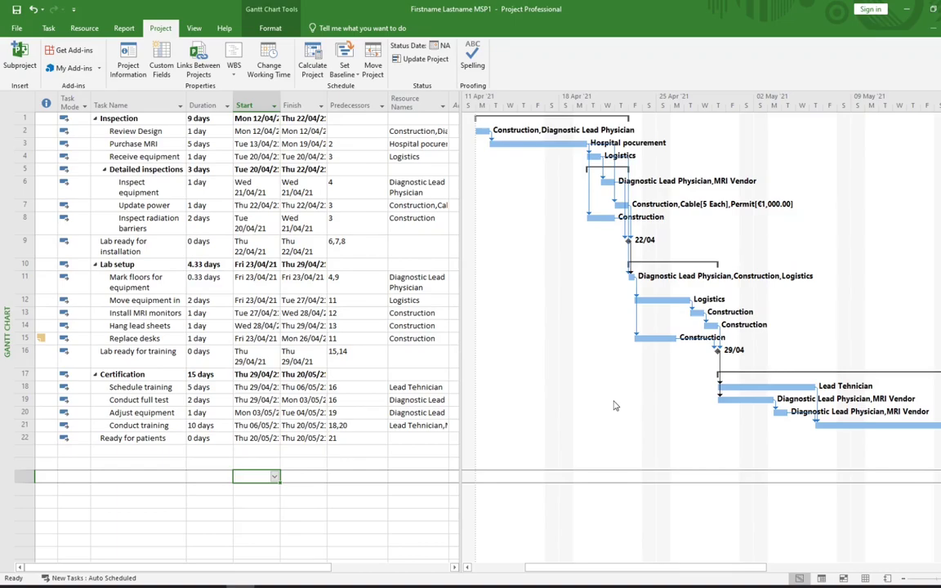
Display the Variance table to compare the scheduled task dates with the baseline dates.
{"action": "left_click", "coordinate": [193, 28]}
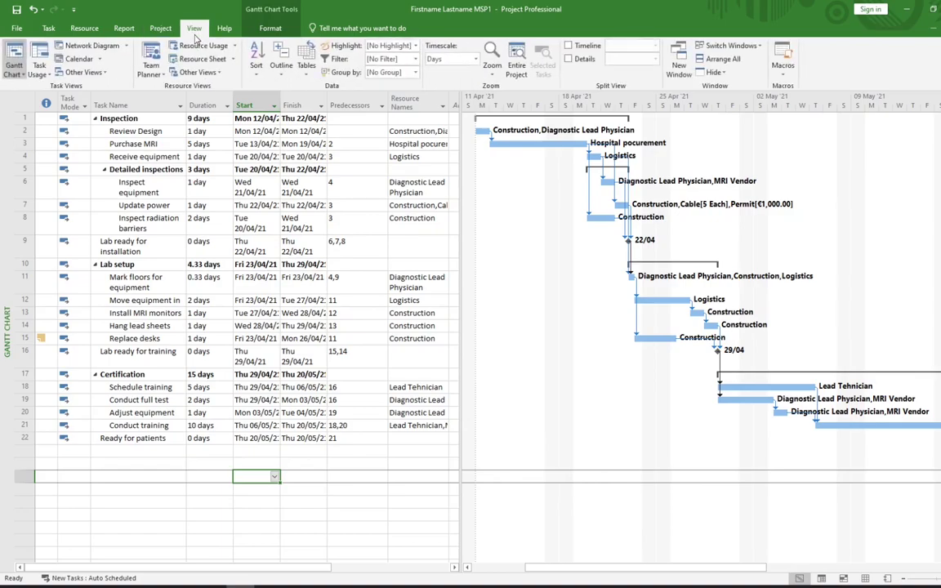
{"action": "left_click", "coordinate": [307, 76]}
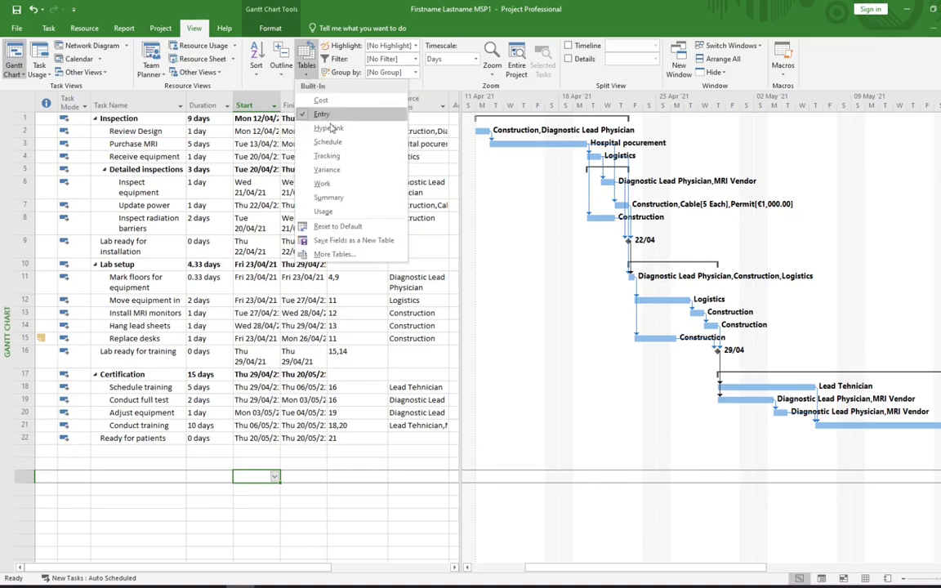
{"action": "left_click", "coordinate": [328, 170]}
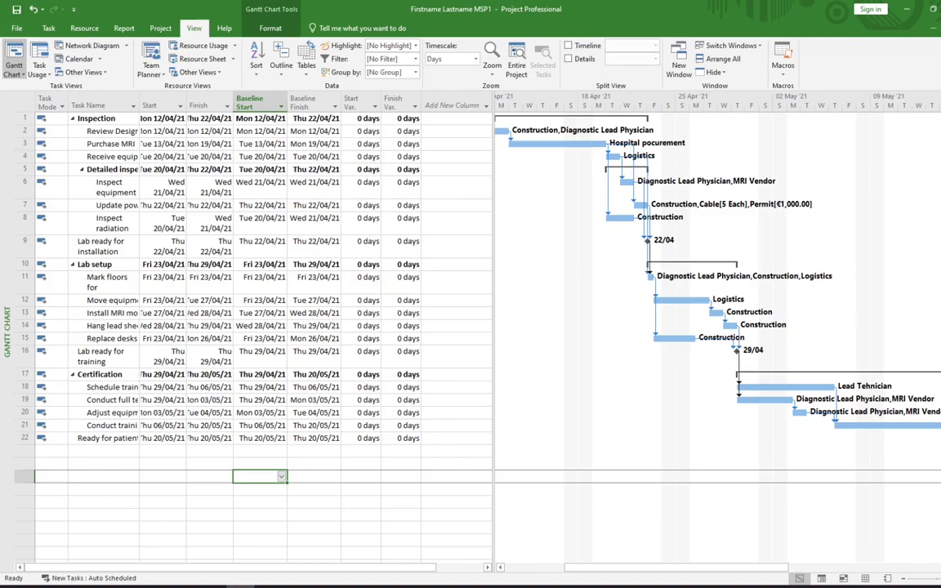
{"action": "key", "text": "Escape"}
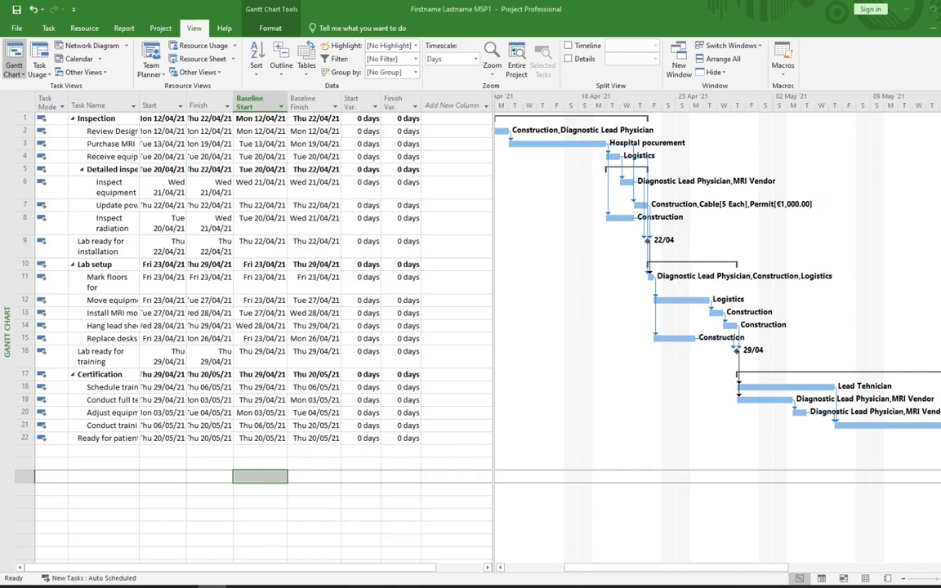
Switch the Gantt Chart's task table to the Tracking table.
{"action": "left_click", "coordinate": [195, 30]}
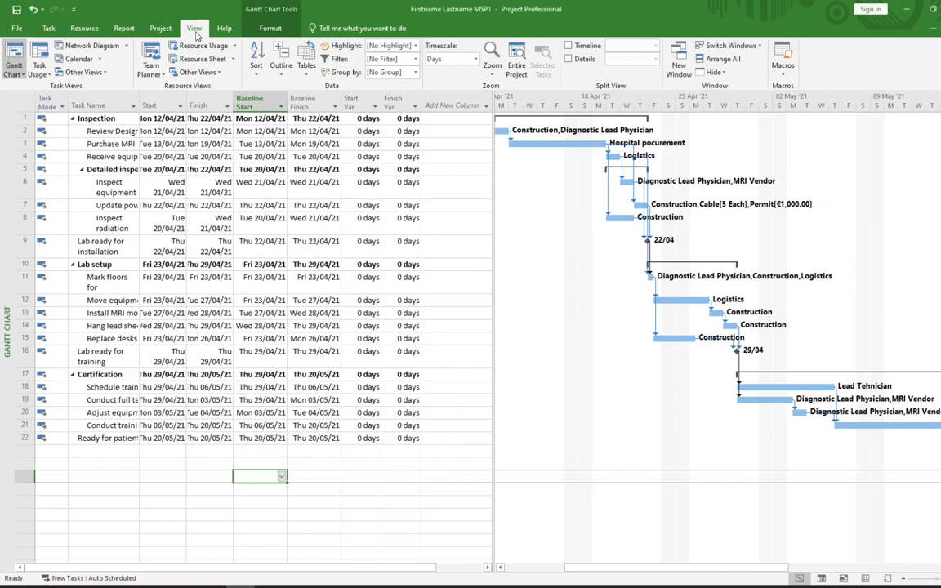
{"action": "left_click", "coordinate": [306, 73]}
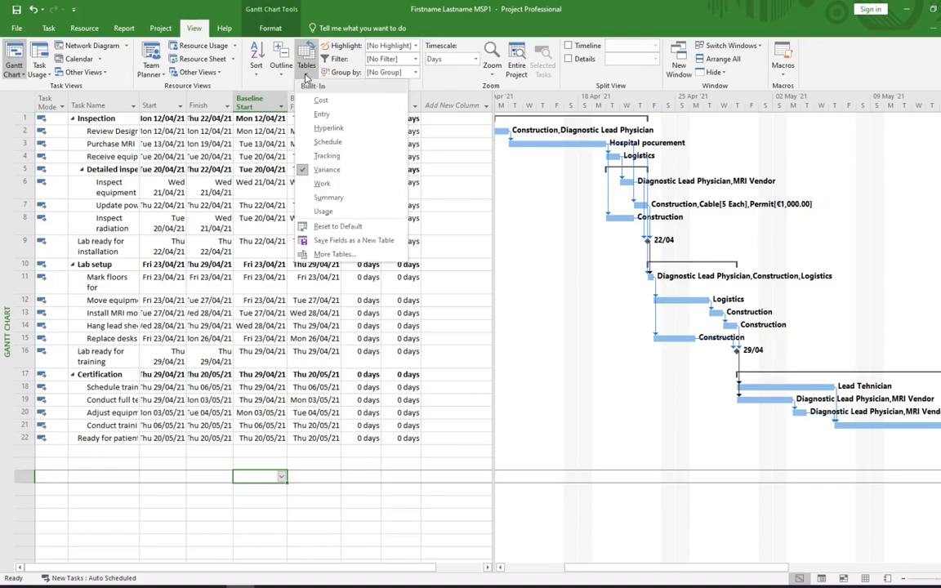
{"action": "left_click", "coordinate": [336, 157]}
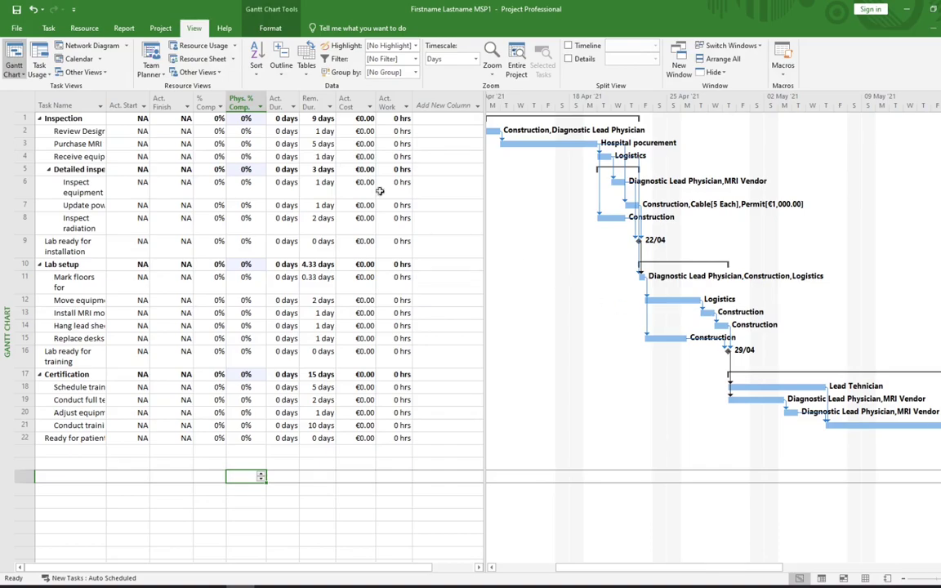
Set the project's status date to Fri 23/04/2021.
{"action": "left_click", "coordinate": [153, 31]}
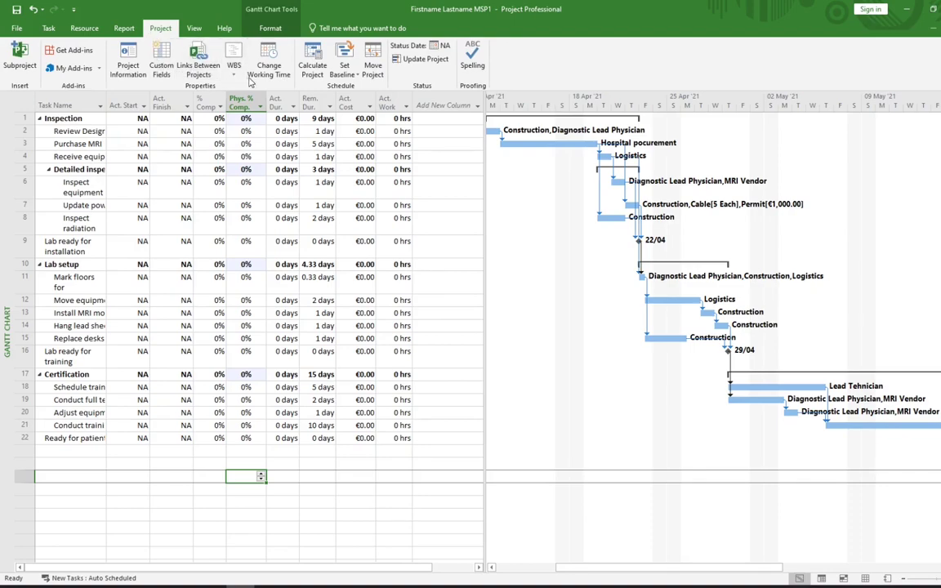
{"action": "left_click", "coordinate": [439, 47]}
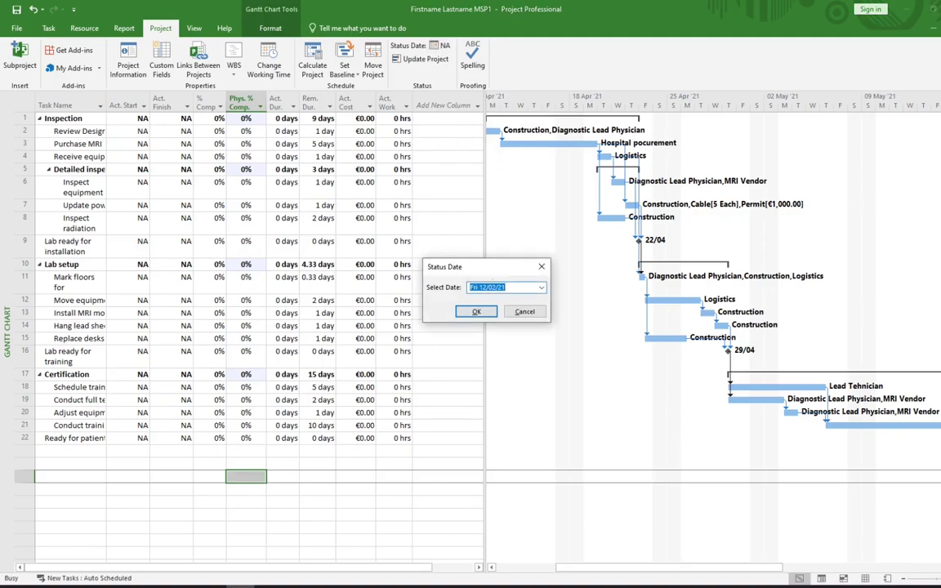
{"action": "left_click", "coordinate": [540, 289]}
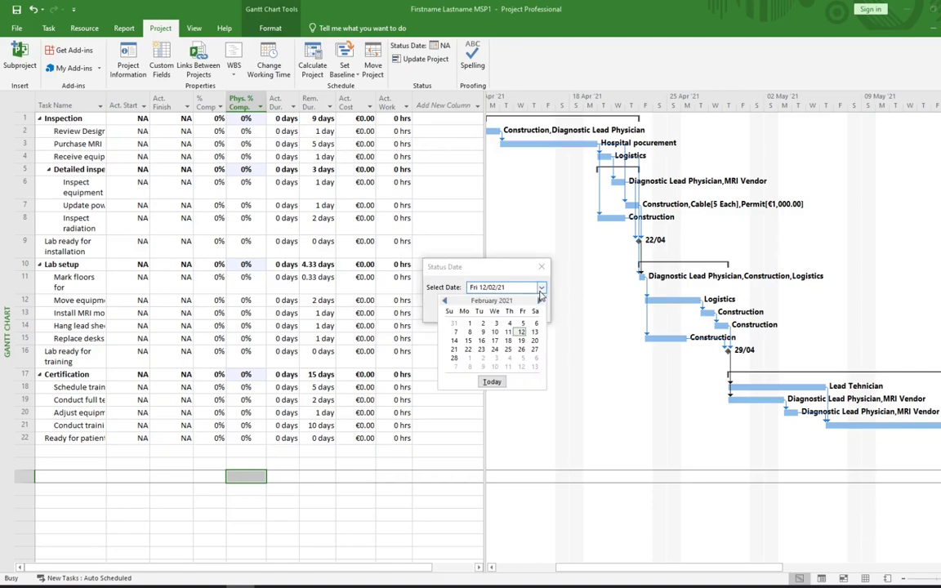
{"action": "left_click", "coordinate": [539, 301]}
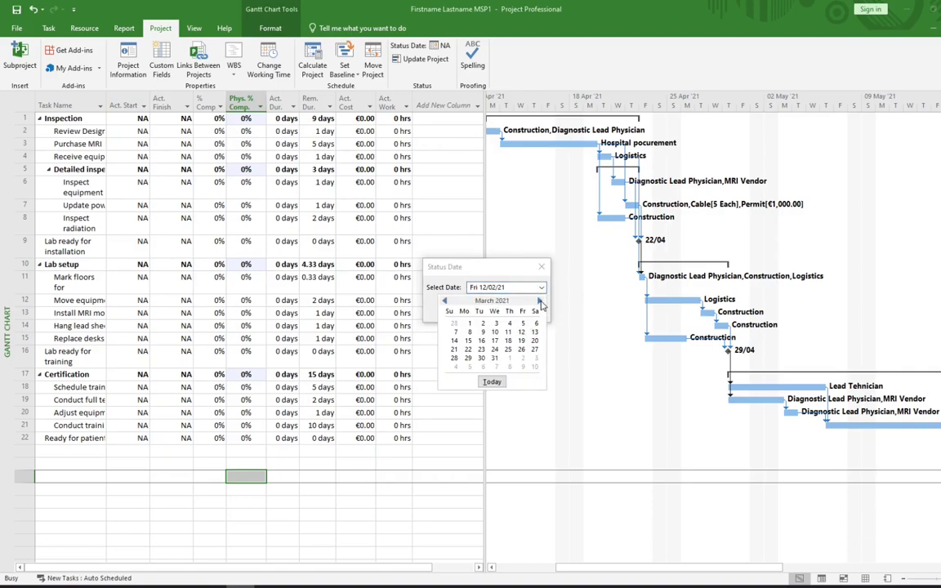
{"action": "left_click", "coordinate": [539, 301]}
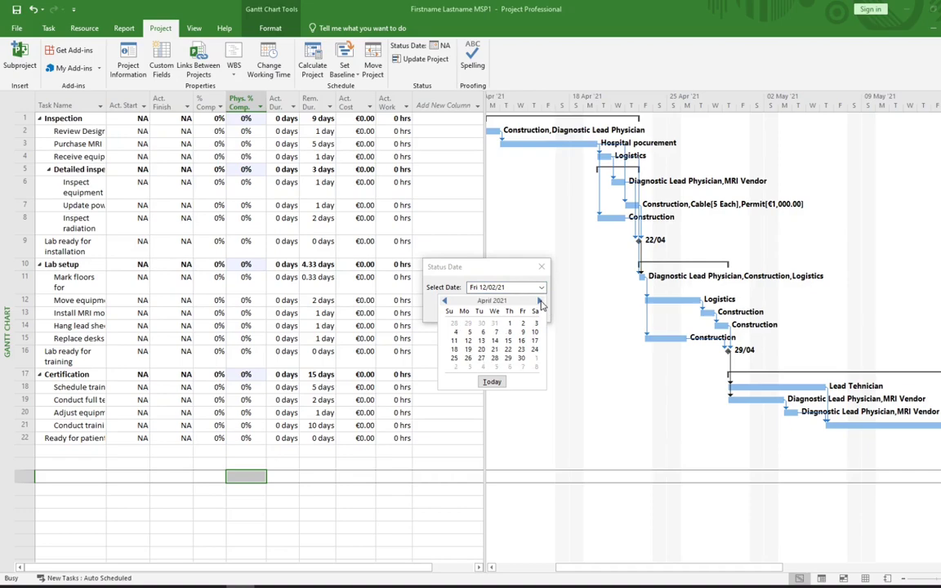
{"action": "left_click", "coordinate": [521, 348]}
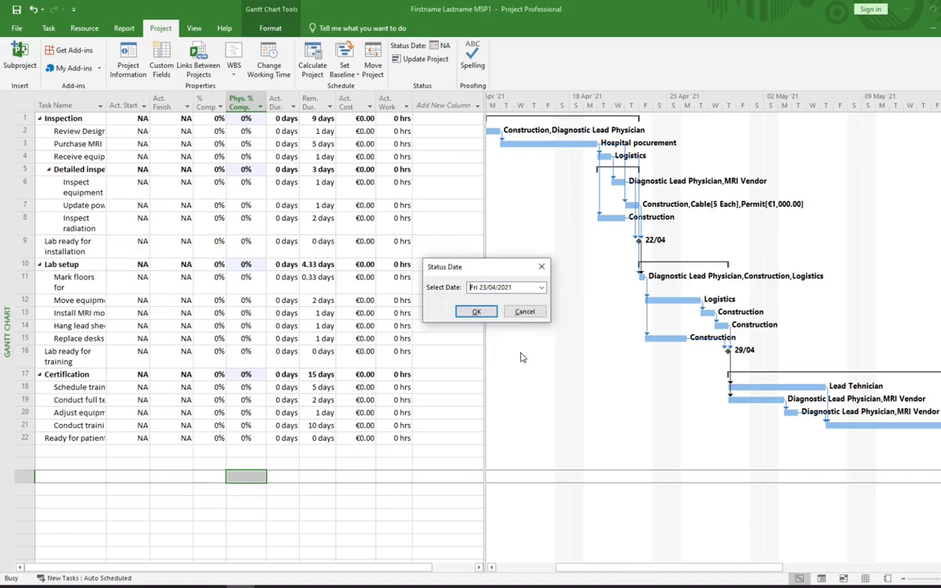
{"action": "left_click", "coordinate": [477, 312]}
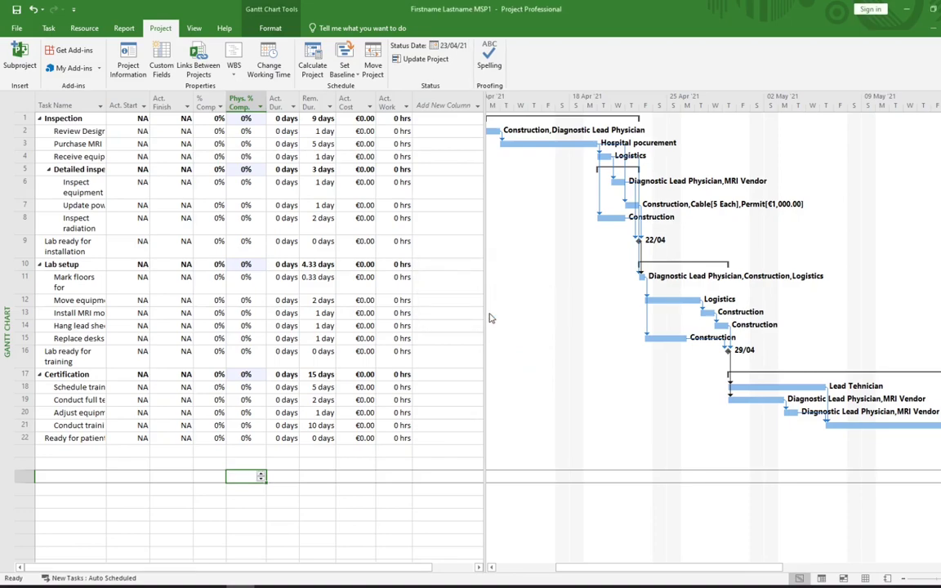
Update the Review Design task with an actual duration of 1 day and a remaining duration of 0 days.
{"action": "left_click", "coordinate": [54, 32]}
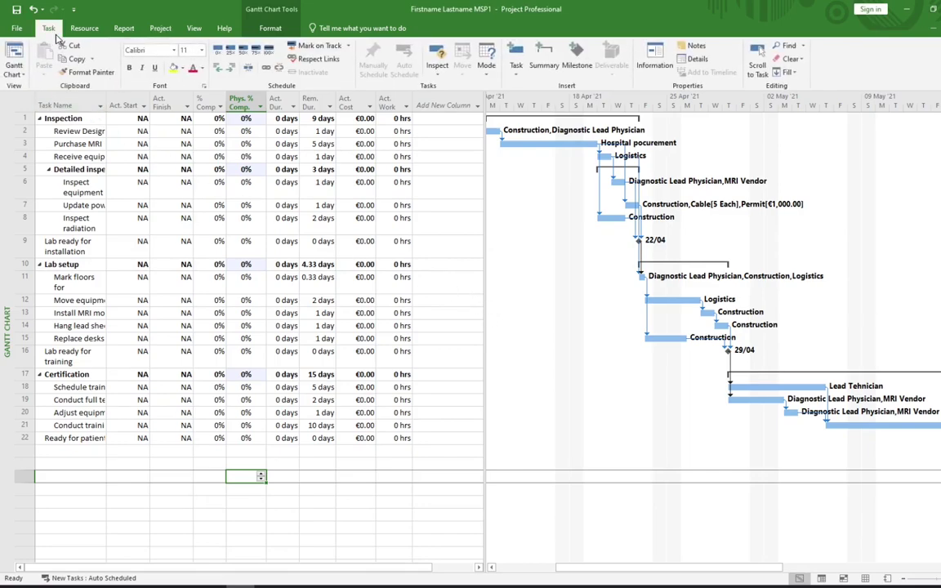
{"action": "left_click", "coordinate": [26, 130]}
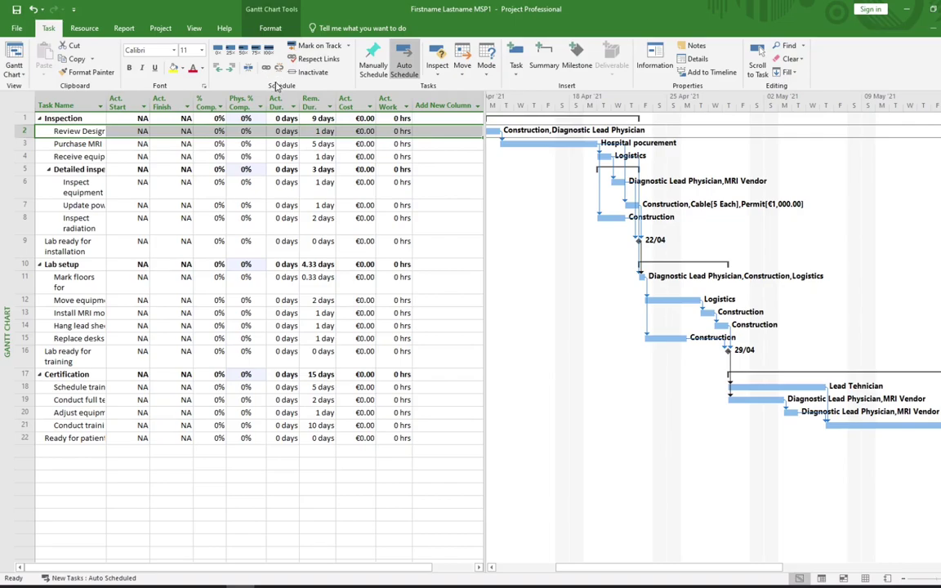
{"action": "left_click", "coordinate": [349, 47]}
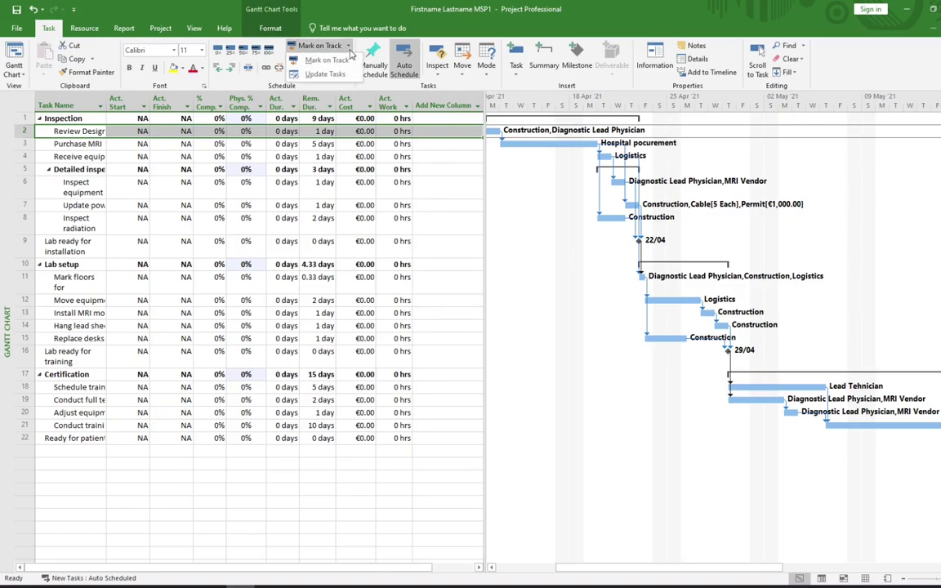
{"action": "left_click", "coordinate": [325, 74]}
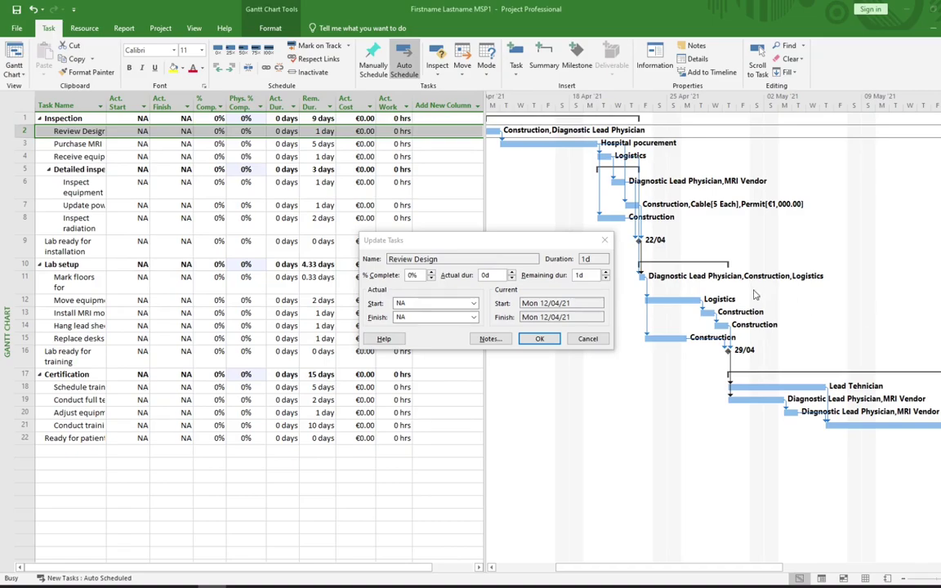
{"action": "left_click", "coordinate": [510, 272]}
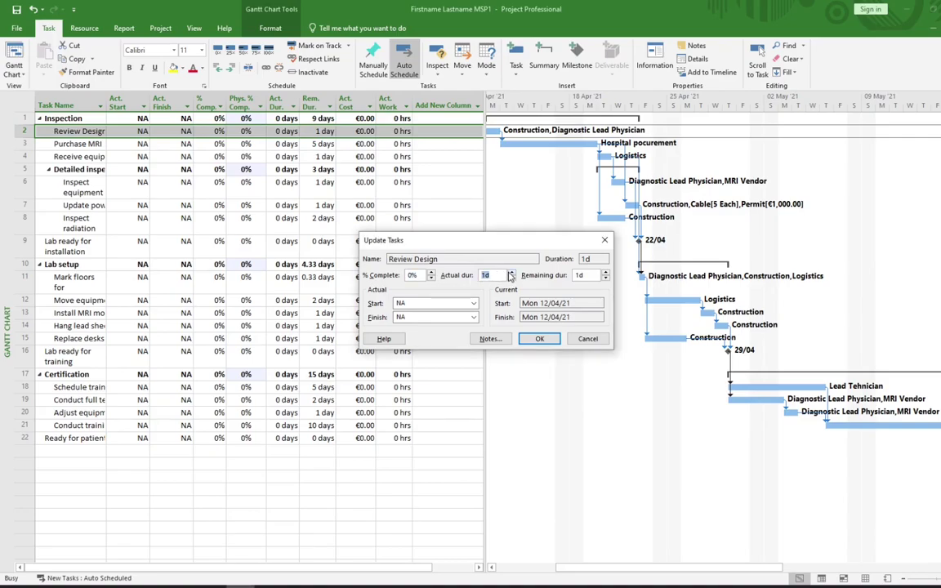
{"action": "left_click", "coordinate": [605, 279]}
{"action": "left_click", "coordinate": [543, 339]}
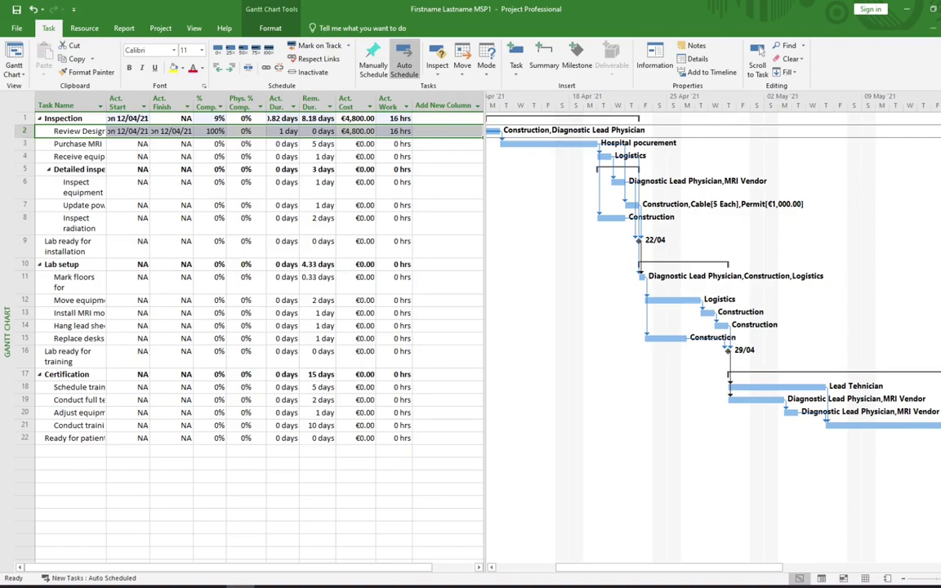
Set the actual start of the Receive equipment task to Fri 23/04/21.
{"action": "left_click", "coordinate": [27, 156]}
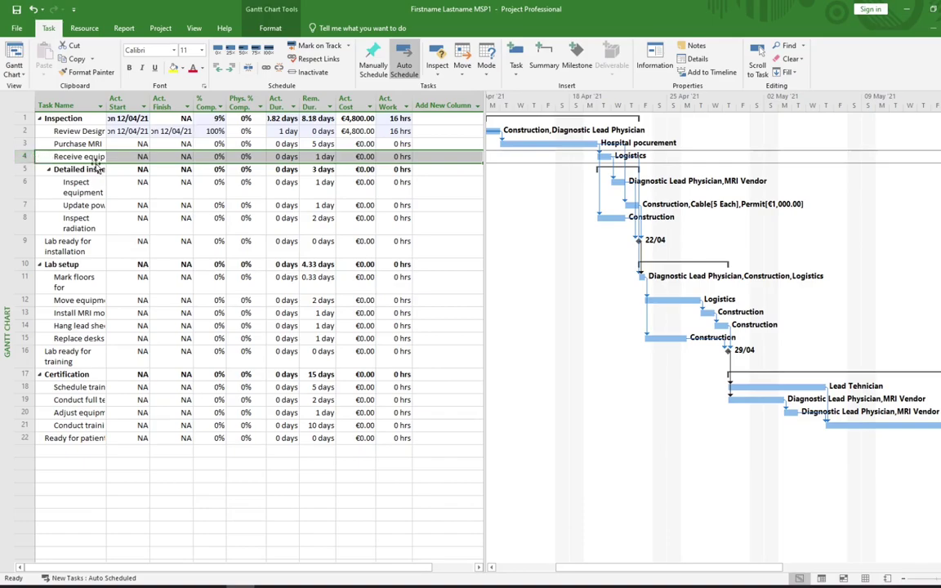
{"action": "left_click", "coordinate": [130, 157]}
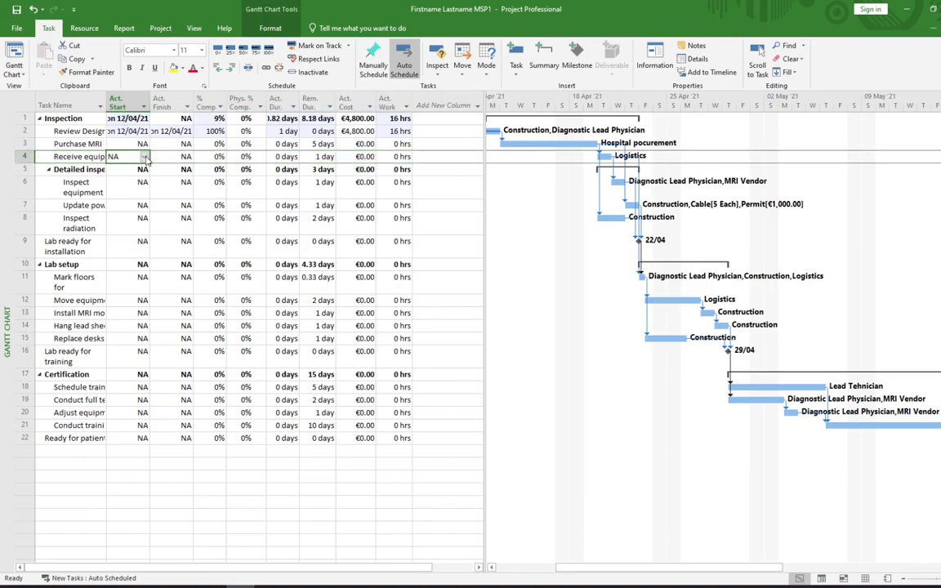
{"action": "left_click", "coordinate": [144, 157]}
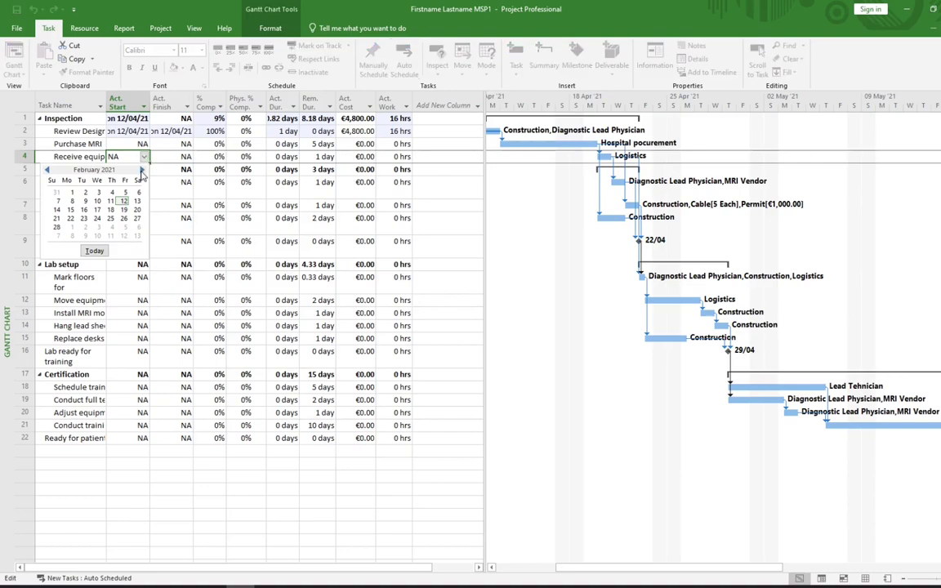
{"action": "left_click", "coordinate": [142, 171]}
{"action": "left_click", "coordinate": [142, 171]}
{"action": "left_click", "coordinate": [142, 170]}
{"action": "left_click", "coordinate": [47, 171]}
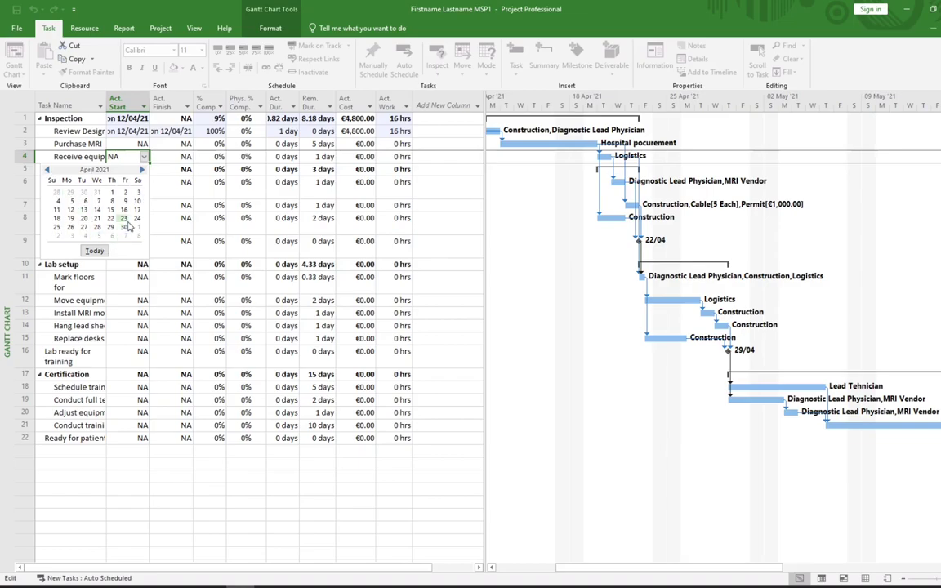
{"action": "left_click", "coordinate": [124, 219]}
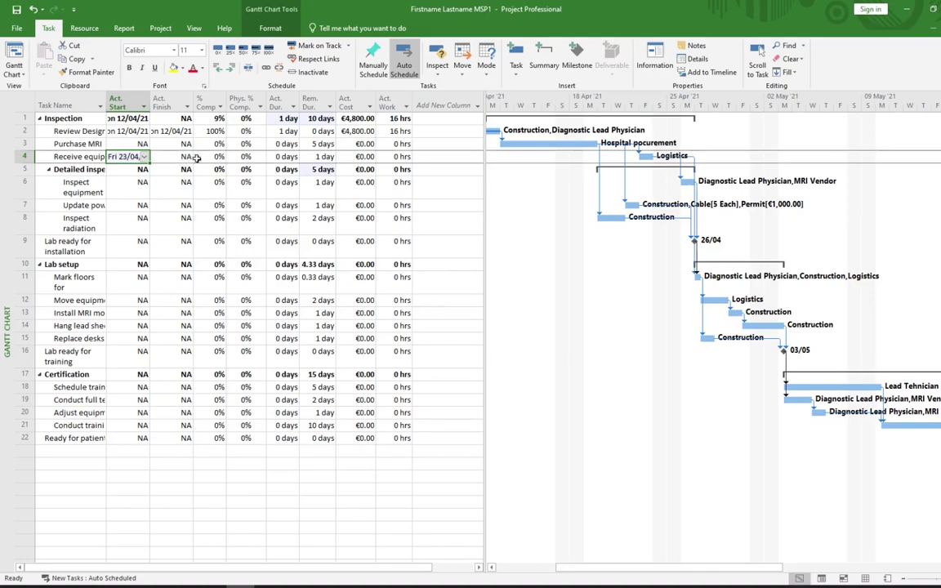
Set the actual duration of the Receive equipment task to 1 day.
{"action": "left_click", "coordinate": [292, 156]}
{"action": "left_click", "coordinate": [296, 155]}
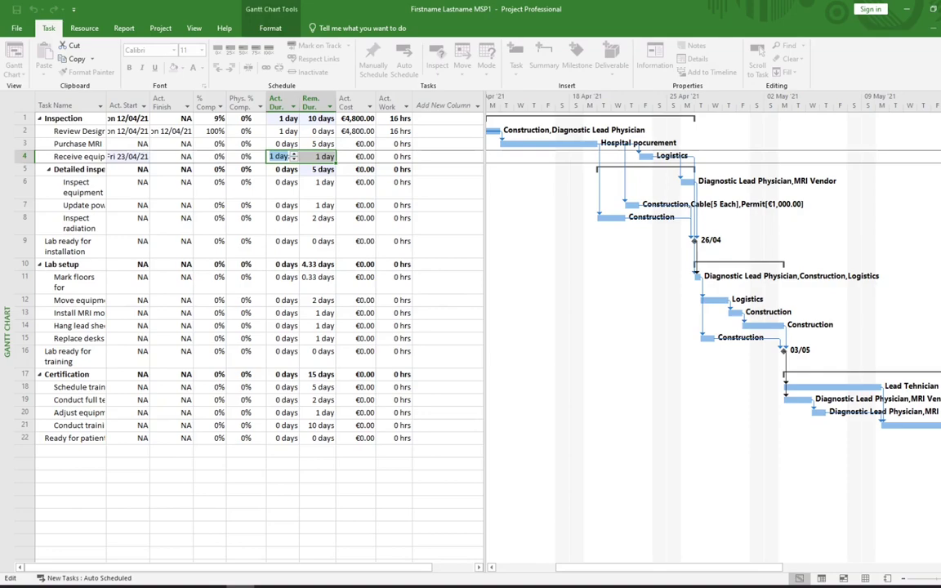
{"action": "key", "text": "Tab"}
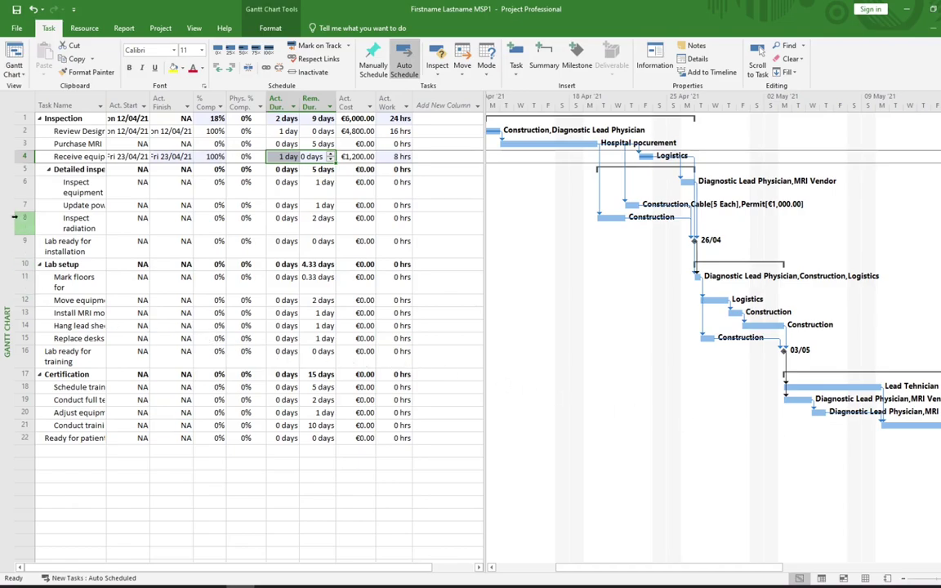
Update the Inspect equipment task with an actual duration of 1 day and a remaining duration of 2 days.
{"action": "left_click", "coordinate": [18, 183]}
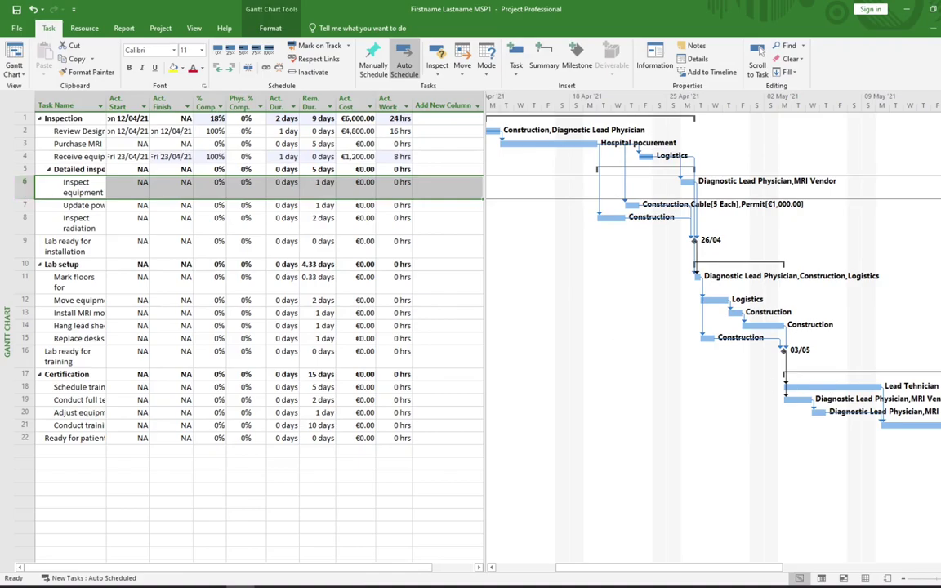
{"action": "left_click", "coordinate": [280, 192]}
{"action": "left_click", "coordinate": [293, 182]}
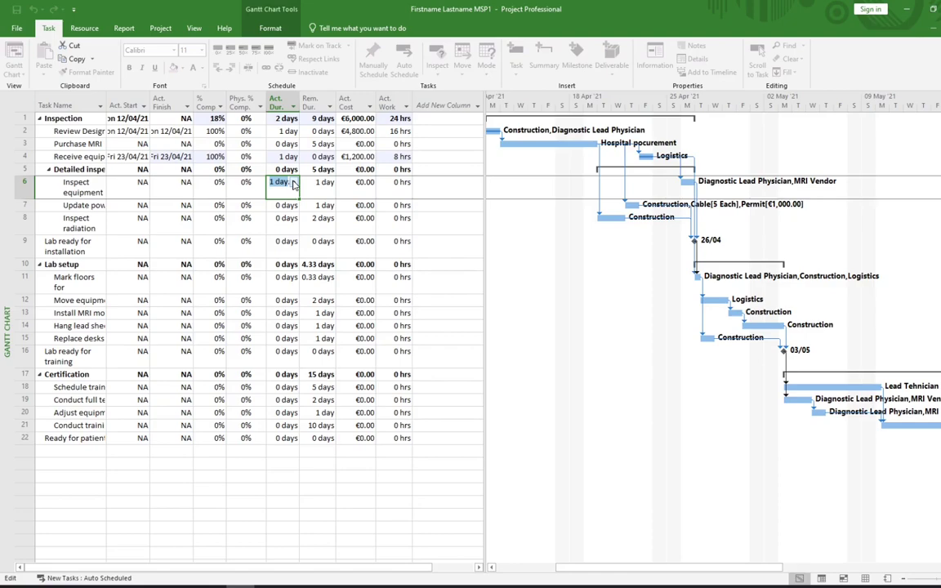
{"action": "key", "text": "Return"}
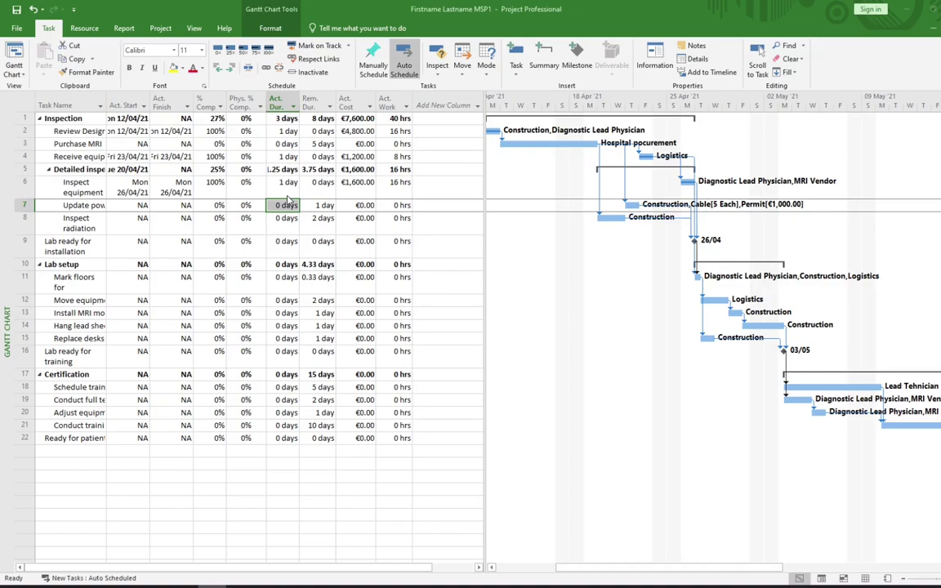
{"action": "left_click", "coordinate": [312, 192]}
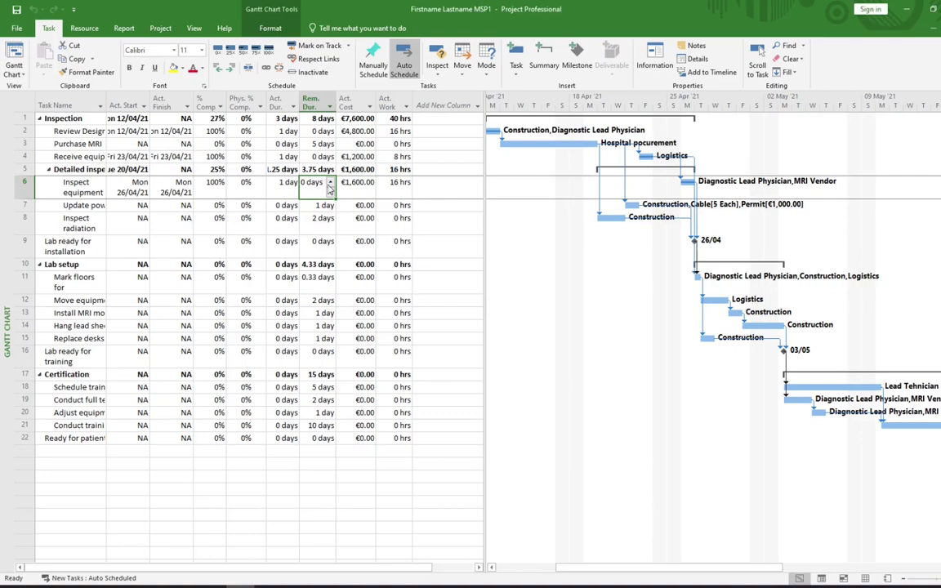
{"action": "double_click", "coordinate": [330, 184]}
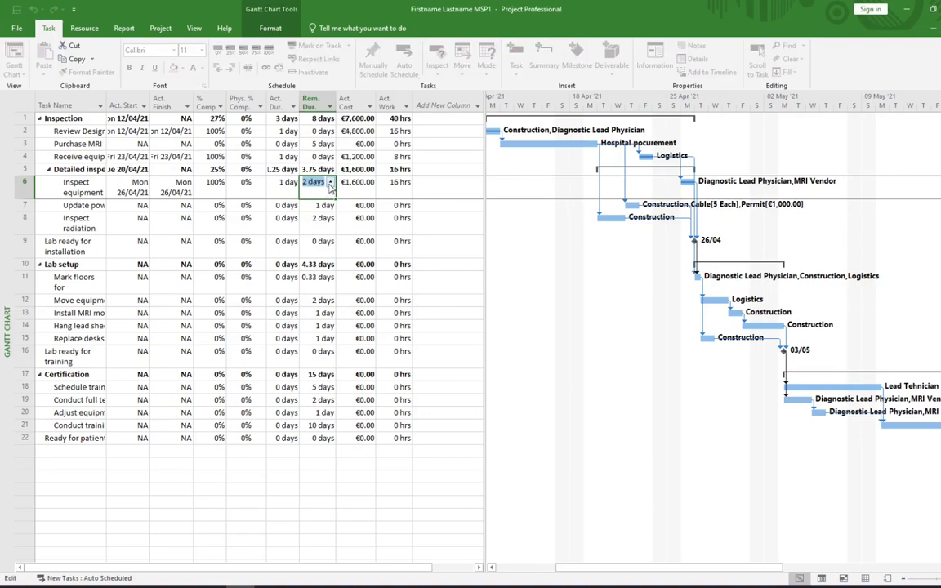
{"action": "key", "text": "Return"}
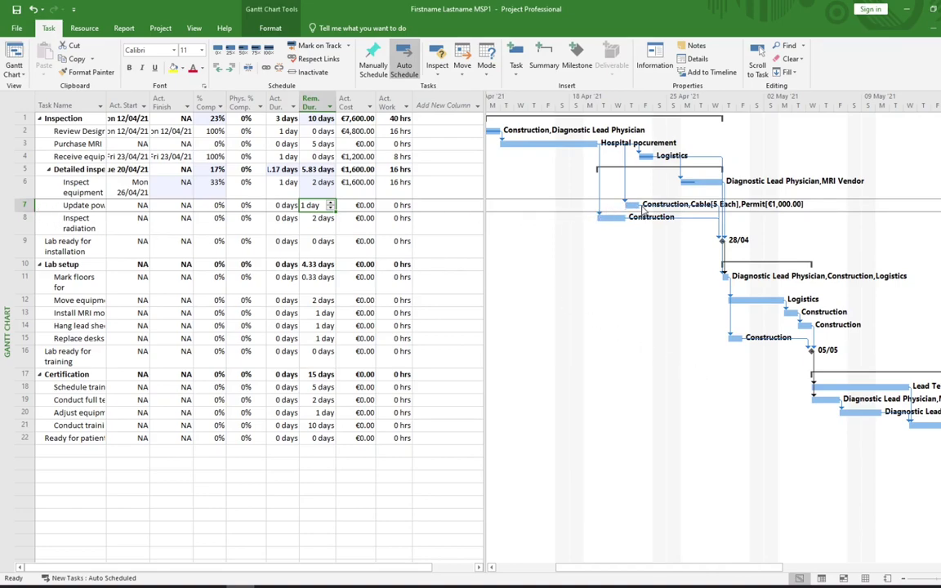
Save the project with the recorded task progress.
{"action": "mouse_move", "coordinate": [642, 210]}
{"action": "mouse_move", "coordinate": [706, 183]}
{"action": "mouse_move", "coordinate": [493, 132]}
{"action": "left_click", "coordinate": [16, 12]}
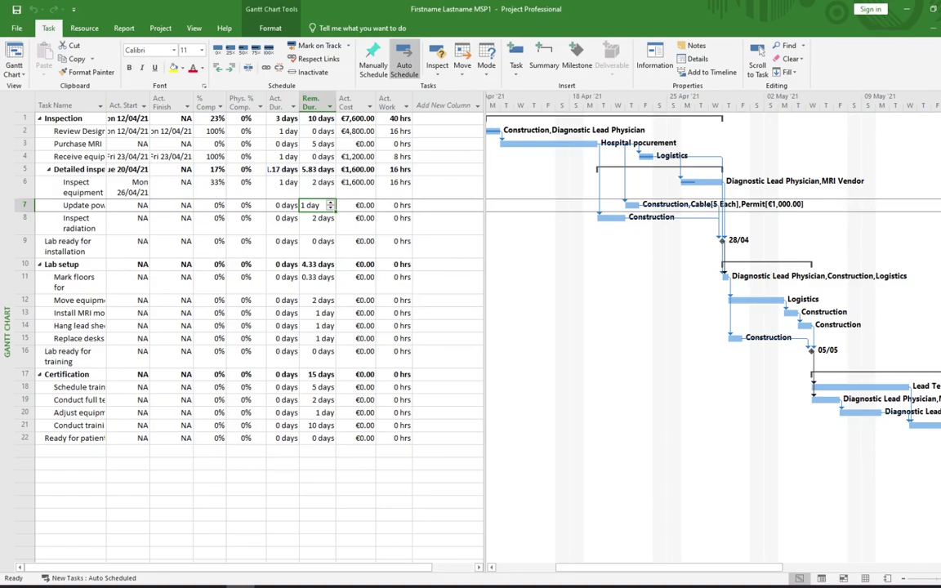
{"action": "key", "text": "Escape"}
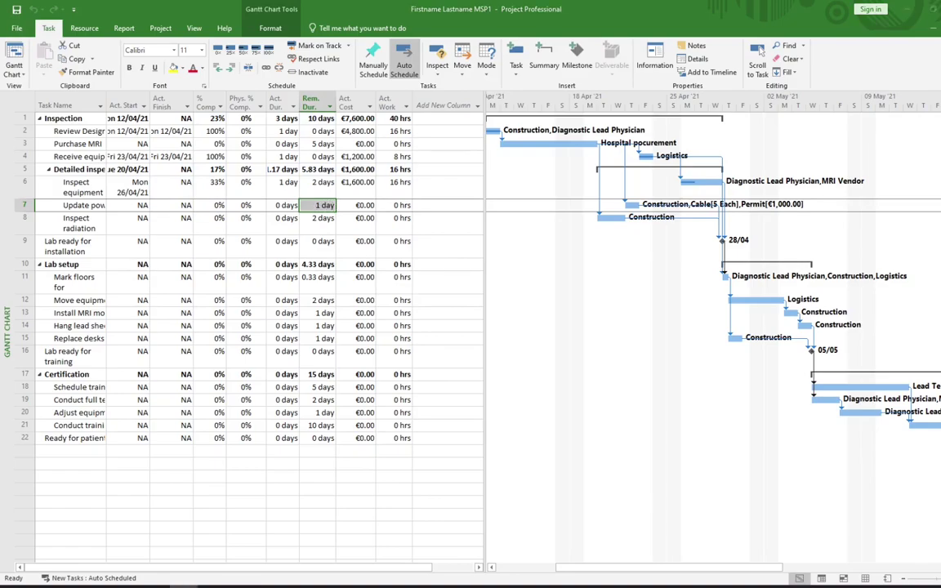
{"action": "key", "text": "F2"}
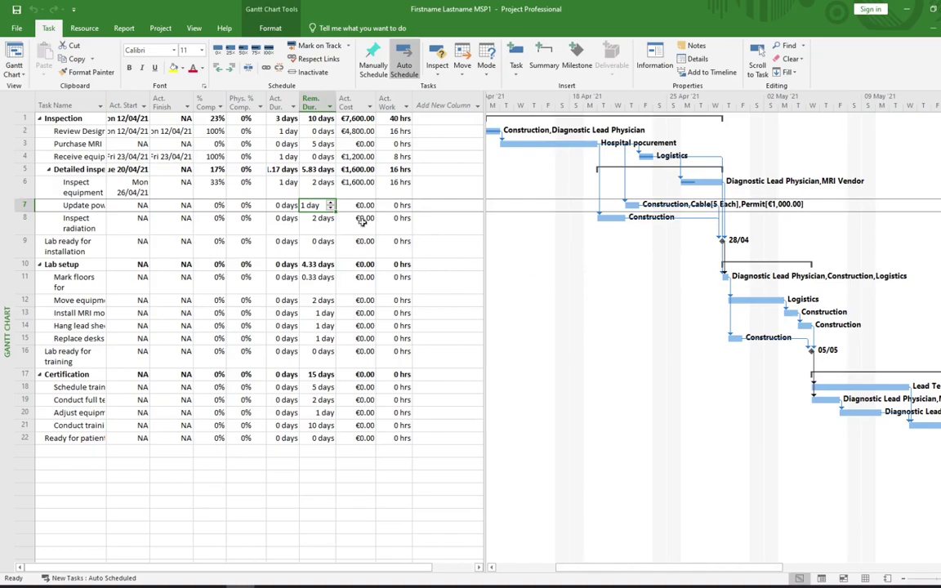
Display the timeline above the Gantt Chart and add the Purchase MRI task to it.
{"action": "left_click", "coordinate": [196, 33]}
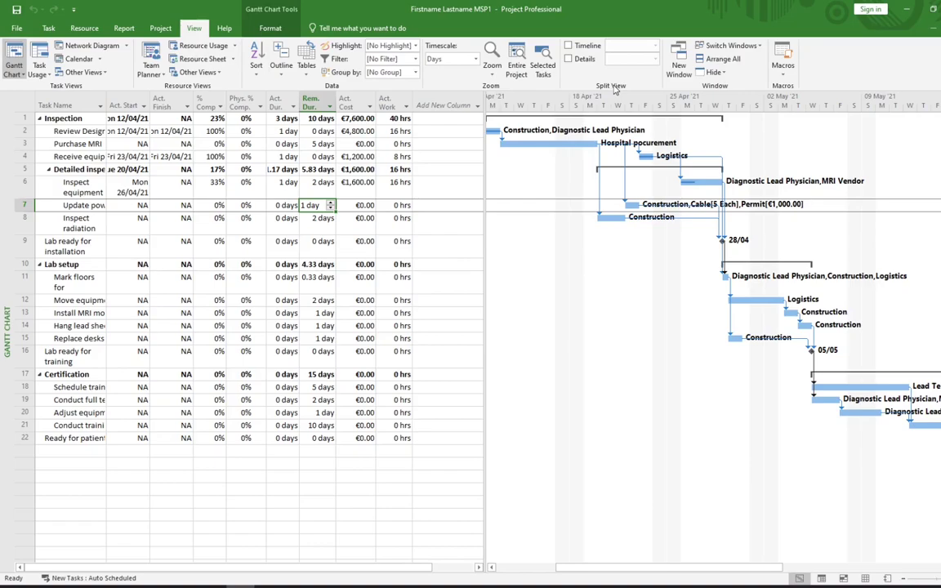
{"action": "left_click", "coordinate": [568, 47]}
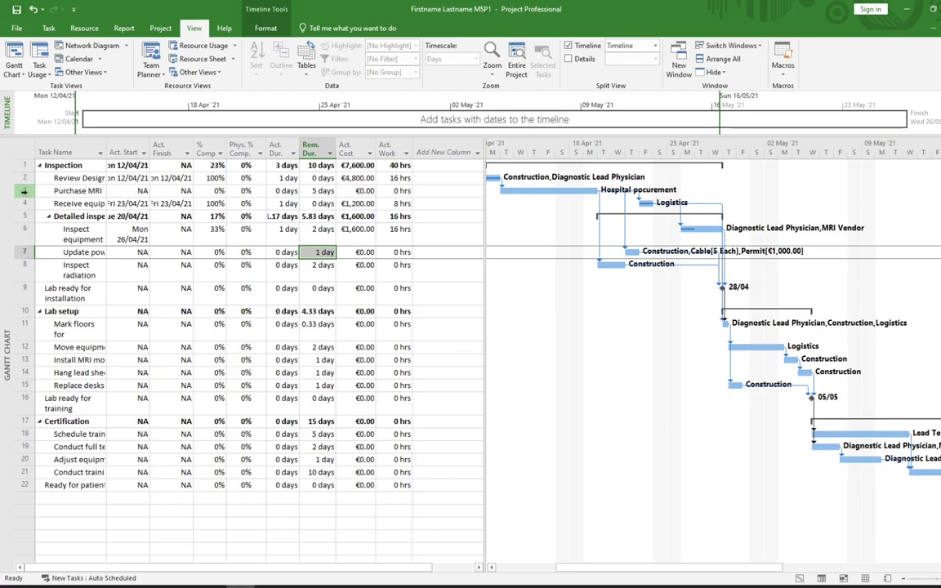
{"action": "left_click", "coordinate": [24, 190]}
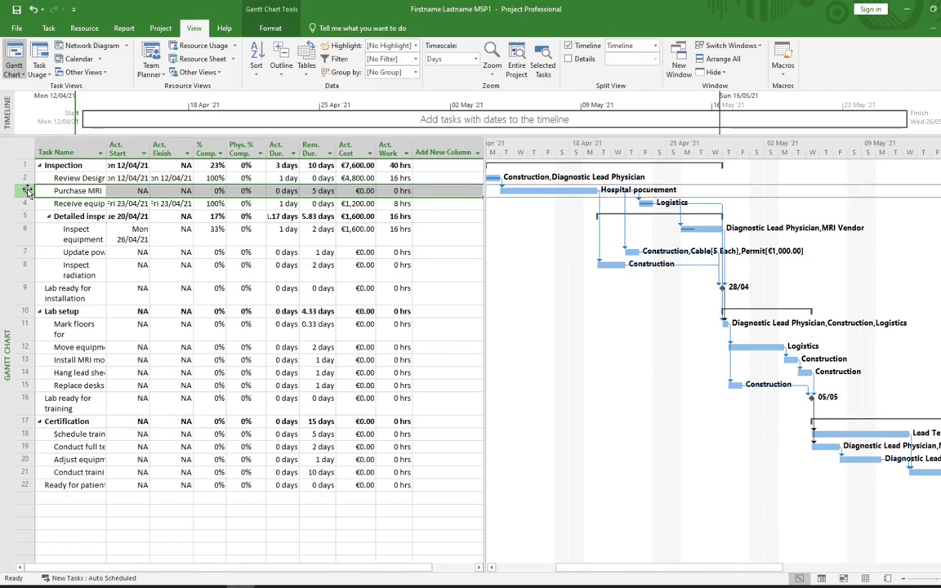
{"action": "left_click_drag", "start_coordinate": [26, 190], "coordinate": [169, 118]}
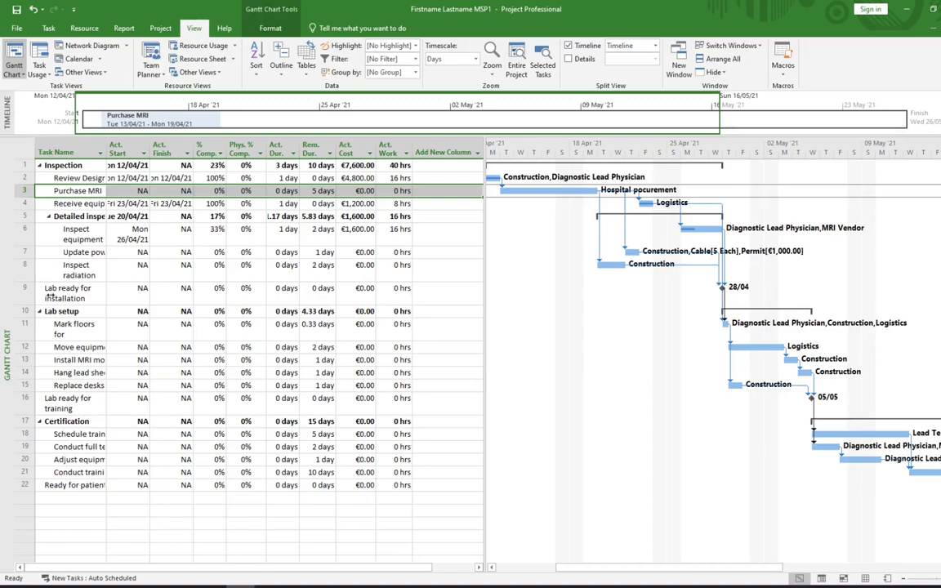
Add the Lab ready for training milestone to the timeline.
{"action": "left_click", "coordinate": [25, 292]}
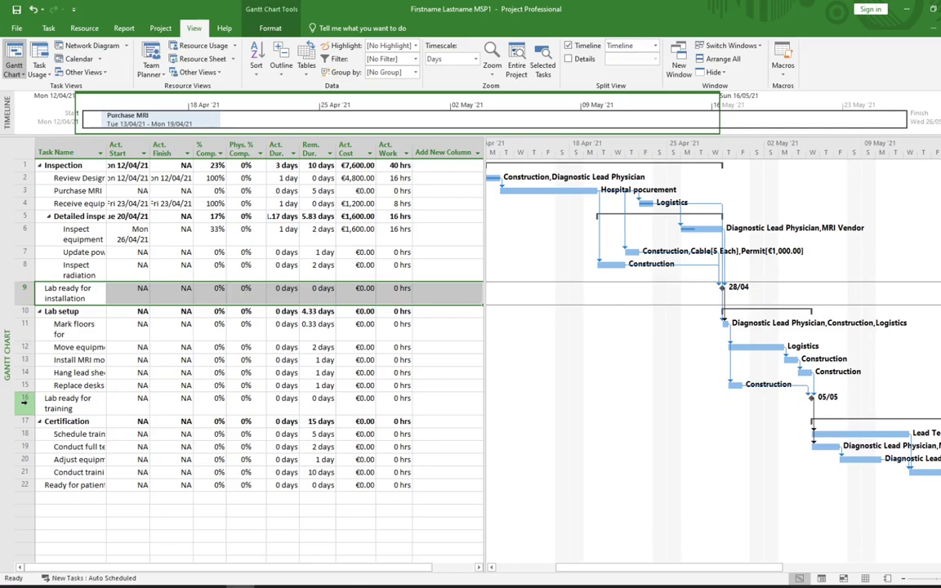
{"action": "left_click", "coordinate": [25, 402]}
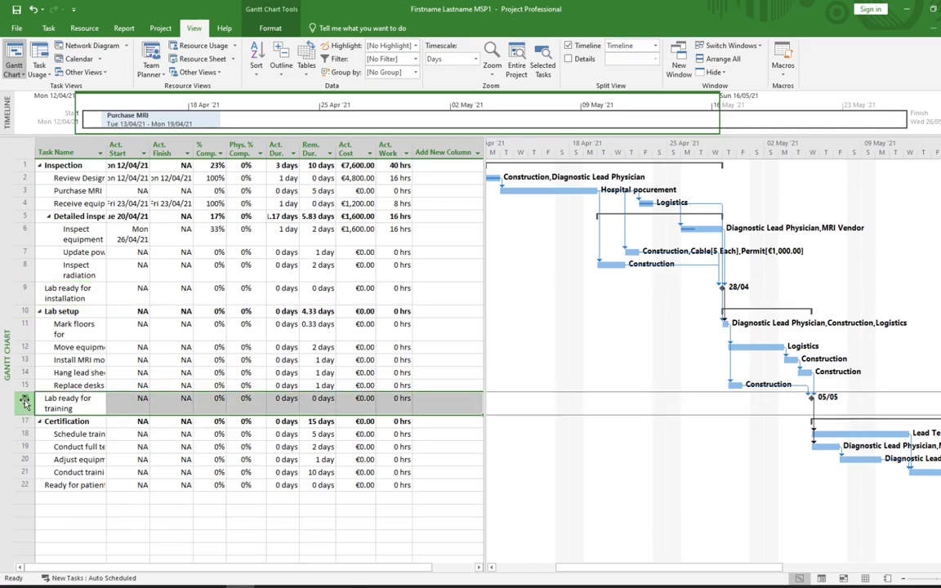
{"action": "left_click_drag", "start_coordinate": [24, 402], "coordinate": [260, 116]}
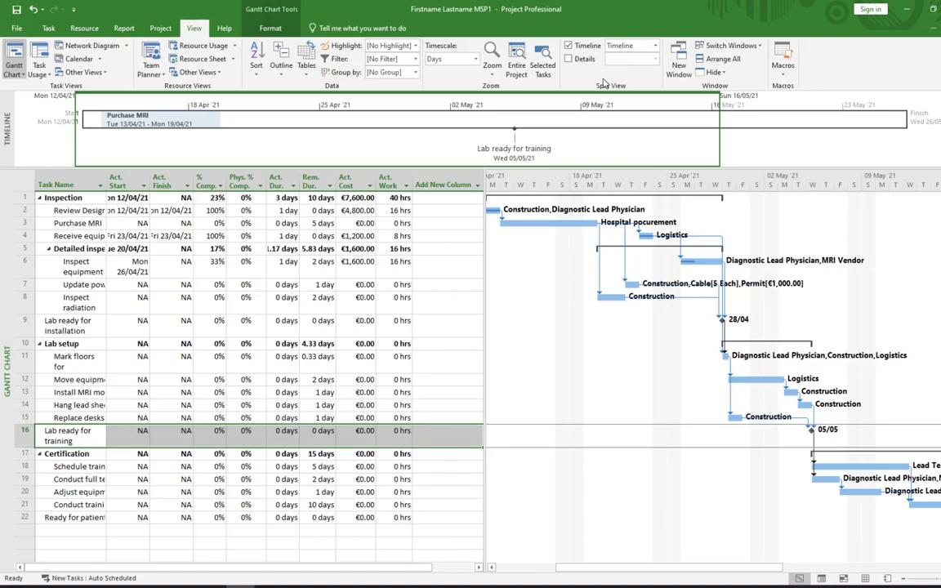
Hide the timeline, show it again, and examine the date range it marks while looking through the Gantt Chart.
{"action": "left_click", "coordinate": [568, 45]}
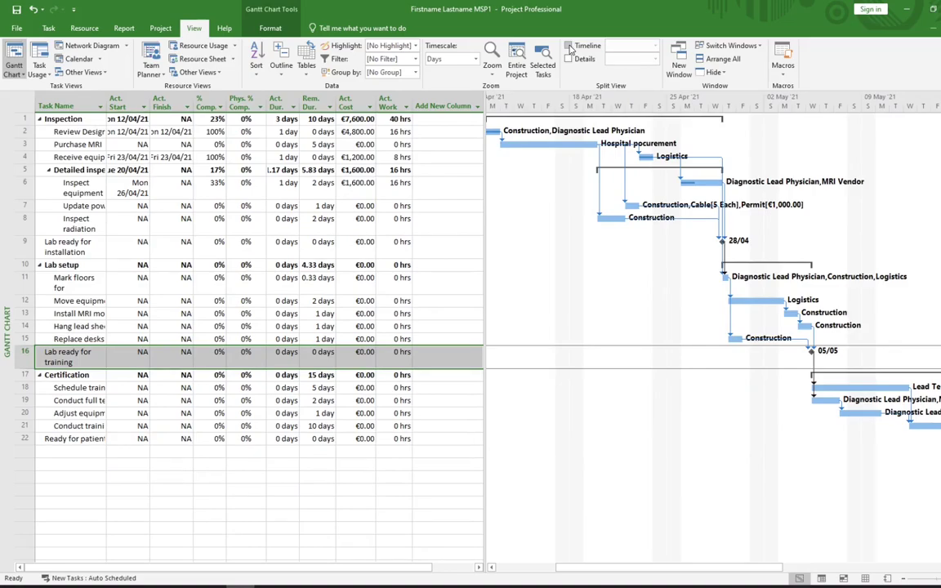
{"action": "left_click", "coordinate": [569, 47]}
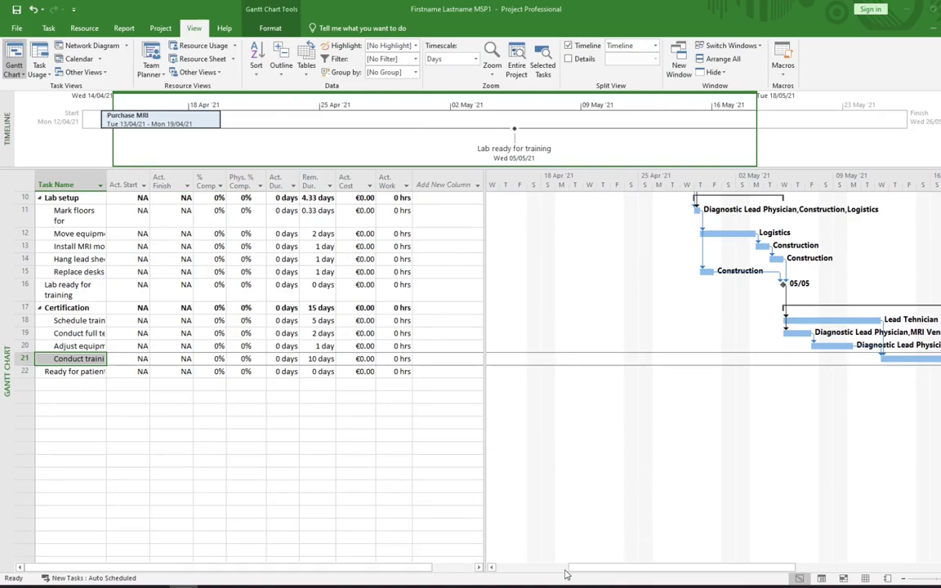
{"action": "left_click_drag", "start_coordinate": [602, 571], "coordinate": [687, 570]}
{"action": "scroll", "coordinate": [684, 562], "scroll_direction": "up", "scroll_amount": 3}
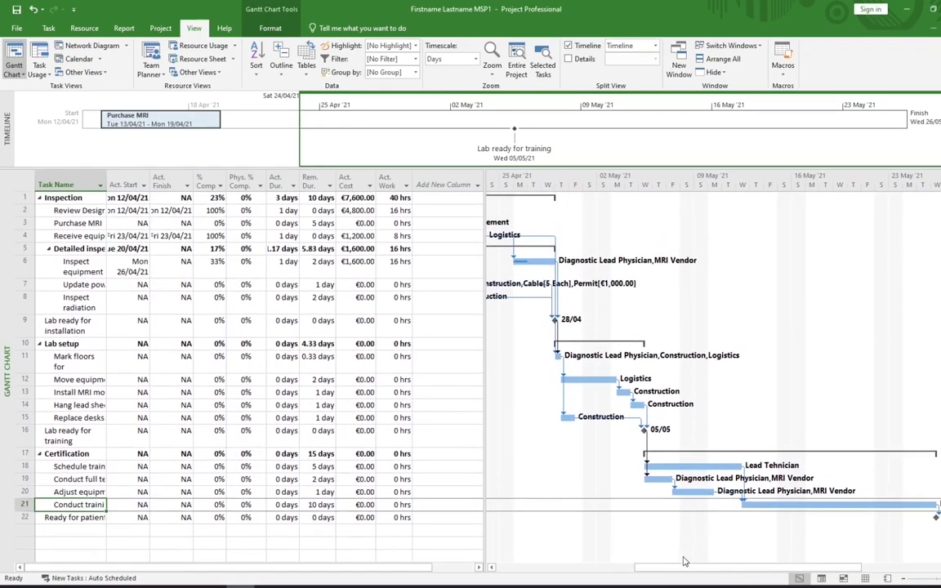
{"action": "left_click_drag", "start_coordinate": [683, 570], "coordinate": [650, 575]}
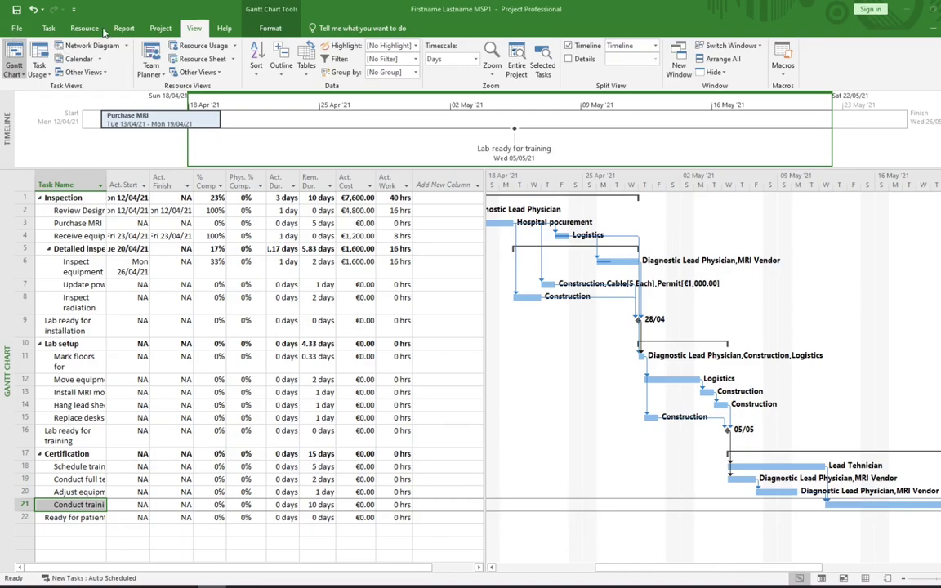
Switch to the Resource Usage view and clear its Overallocated filter to list all resources.
{"action": "left_click", "coordinate": [196, 48]}
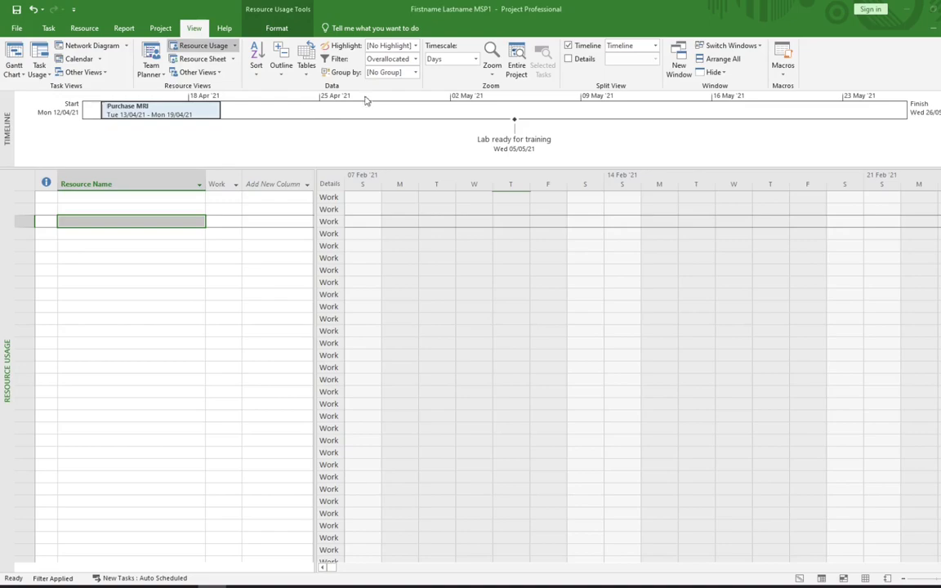
{"action": "left_click", "coordinate": [415, 62]}
{"action": "left_click", "coordinate": [404, 85]}
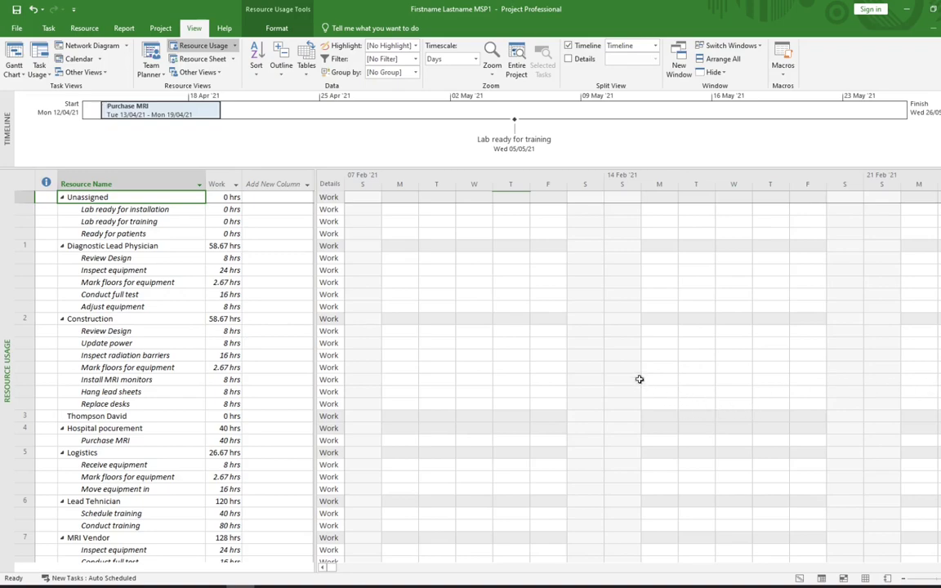
Switch to the Tracking Gantt view and display the bars of the scheduled tasks.
{"action": "left_click", "coordinate": [22, 76]}
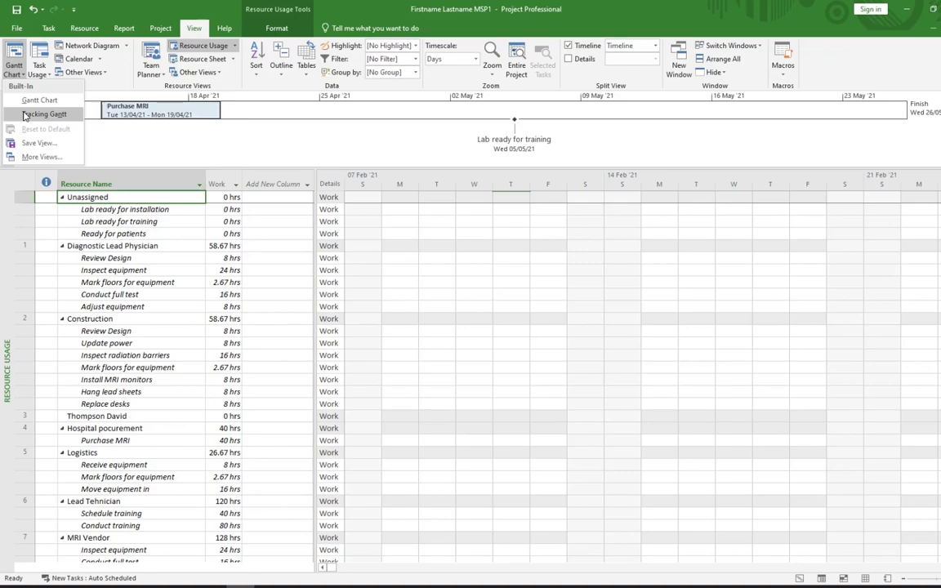
{"action": "left_click", "coordinate": [25, 116]}
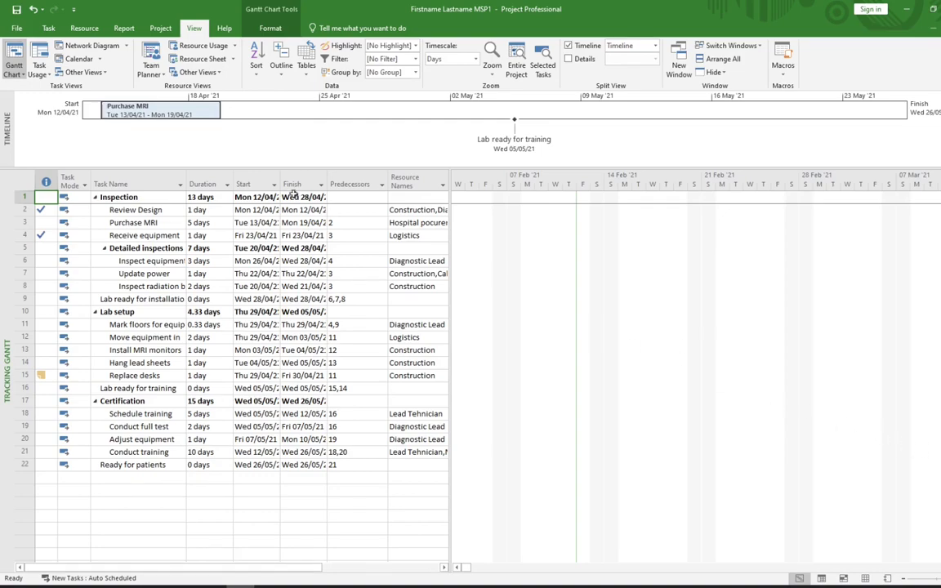
{"action": "left_click", "coordinate": [49, 29]}
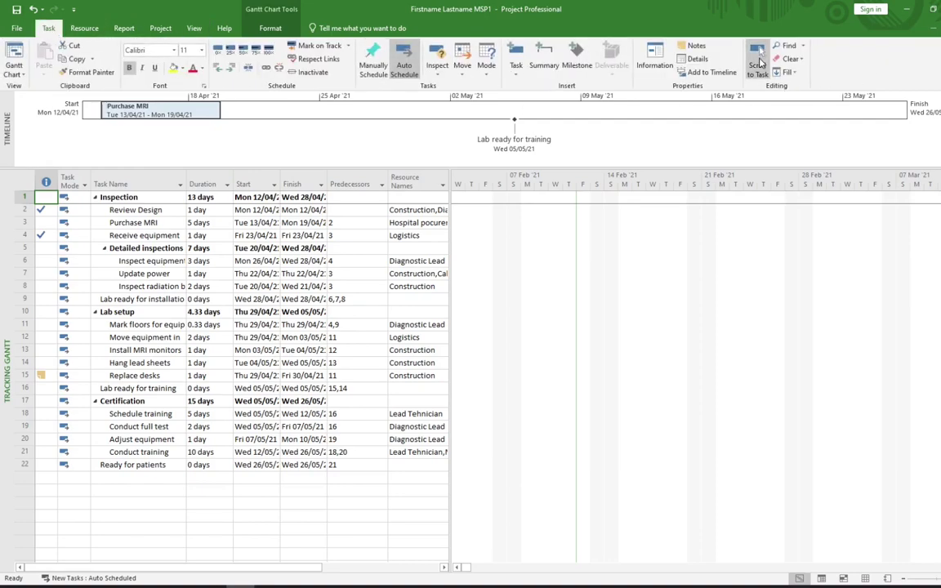
{"action": "left_click", "coordinate": [758, 66]}
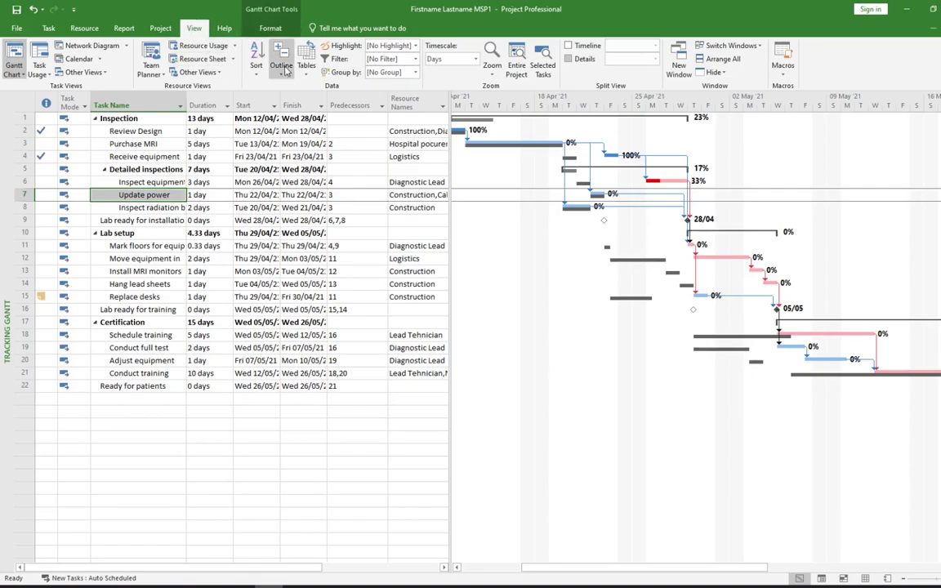
Show the Task Form details, examine the Inspect equipment task's resource costs, and hide the details again.
{"action": "left_click", "coordinate": [568, 60]}
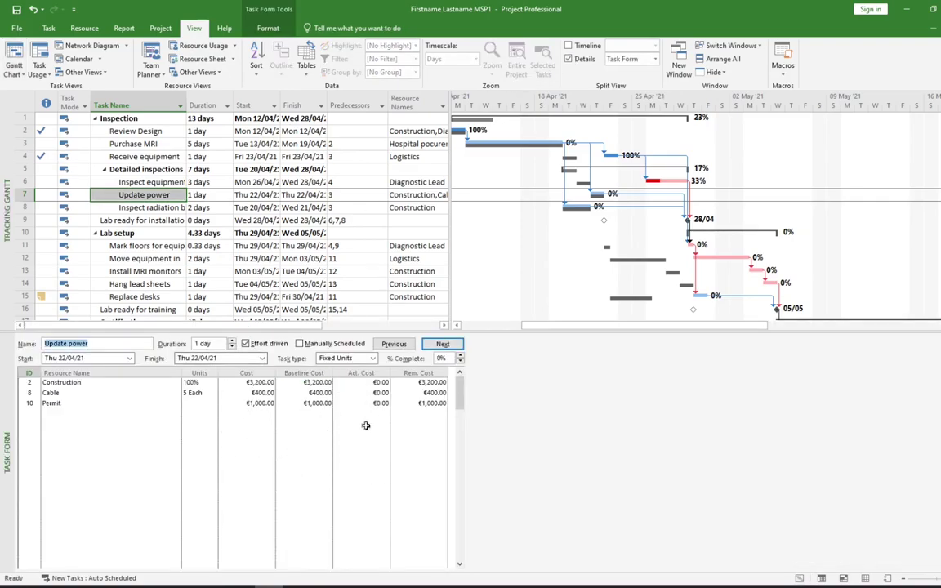
{"action": "left_click", "coordinate": [115, 182]}
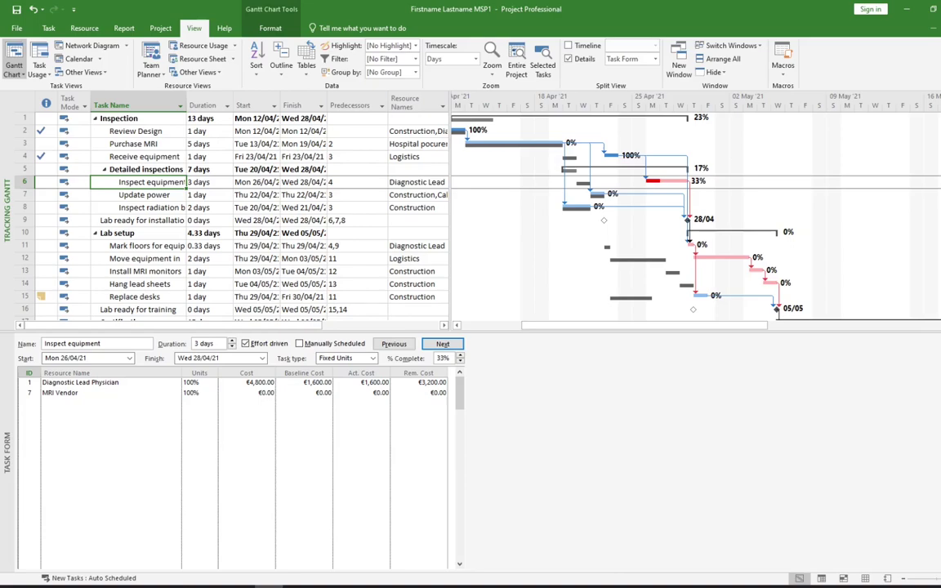
{"action": "left_click", "coordinate": [569, 60]}
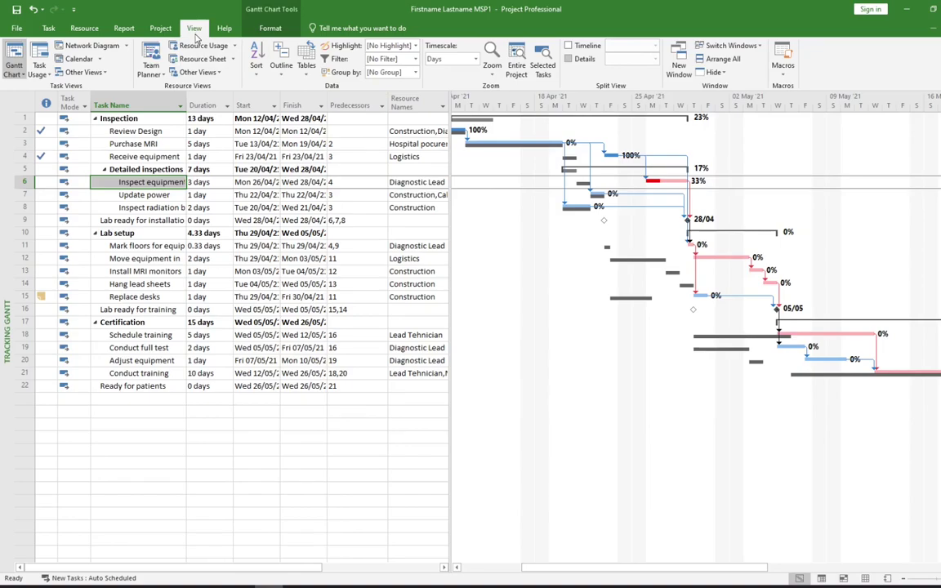
Review the Summary table in the Tracking Gantt and switch the task table to Tracking.
{"action": "left_click", "coordinate": [306, 72]}
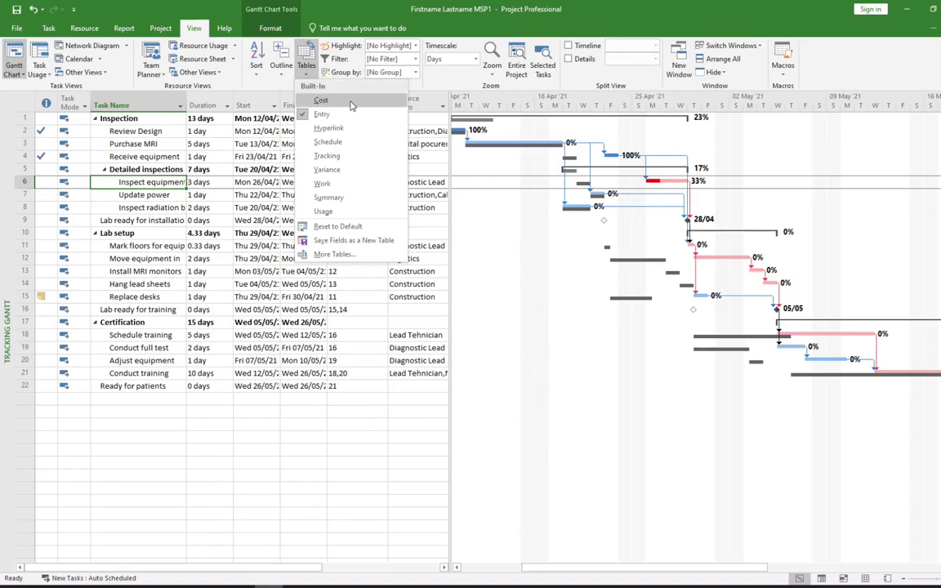
{"action": "left_click", "coordinate": [353, 204]}
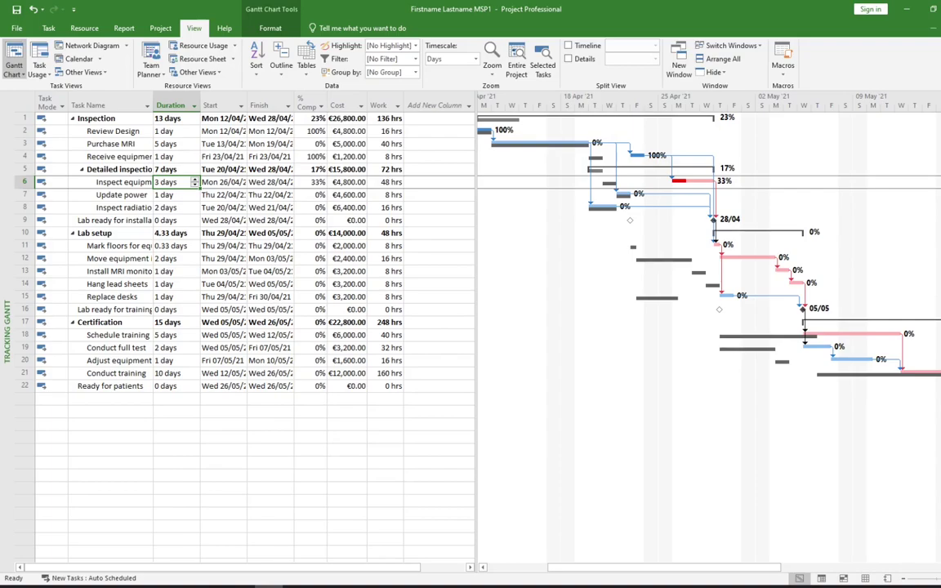
{"action": "right_click", "coordinate": [25, 102]}
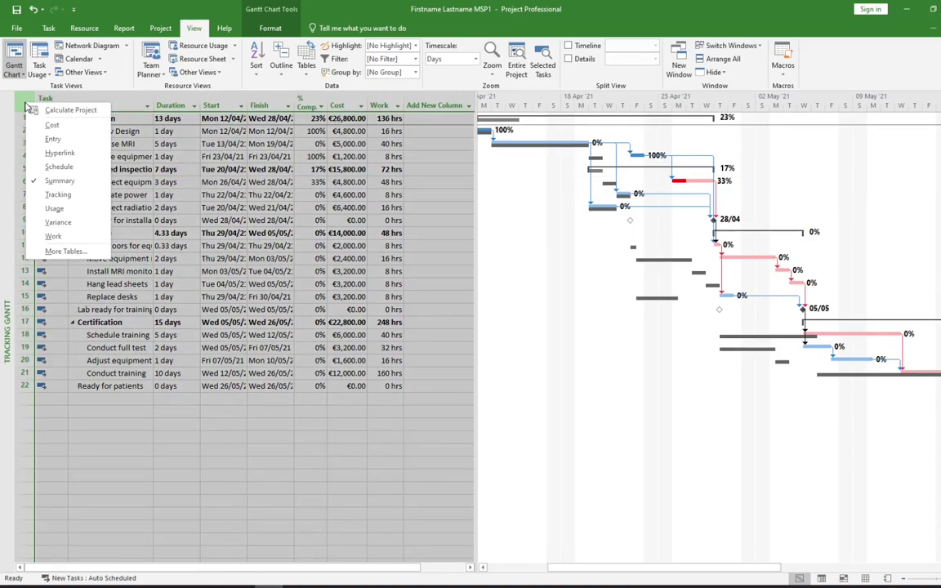
{"action": "left_click", "coordinate": [59, 194]}
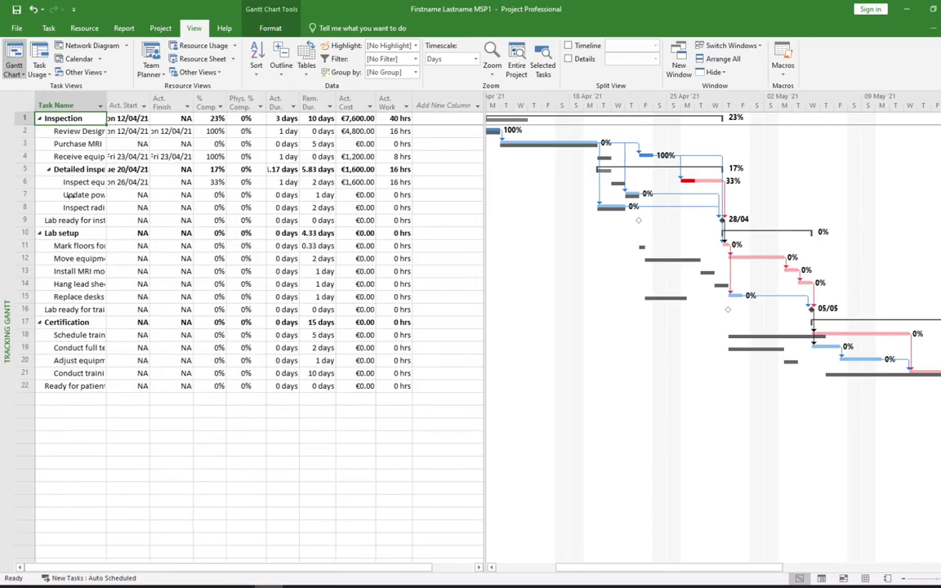
Switch the task table in the Tracking Gantt back to the Summary table.
{"action": "right_click", "coordinate": [25, 102]}
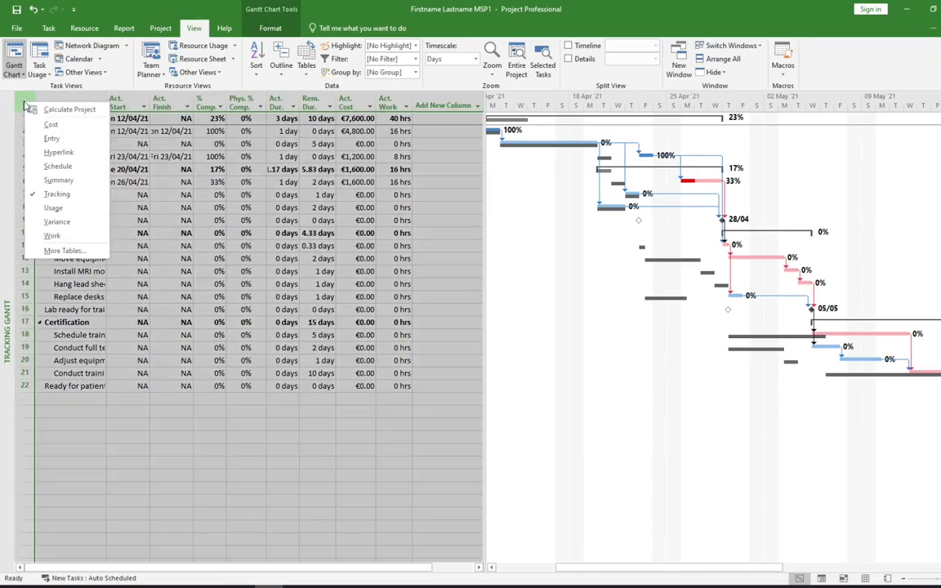
{"action": "left_click", "coordinate": [59, 181]}
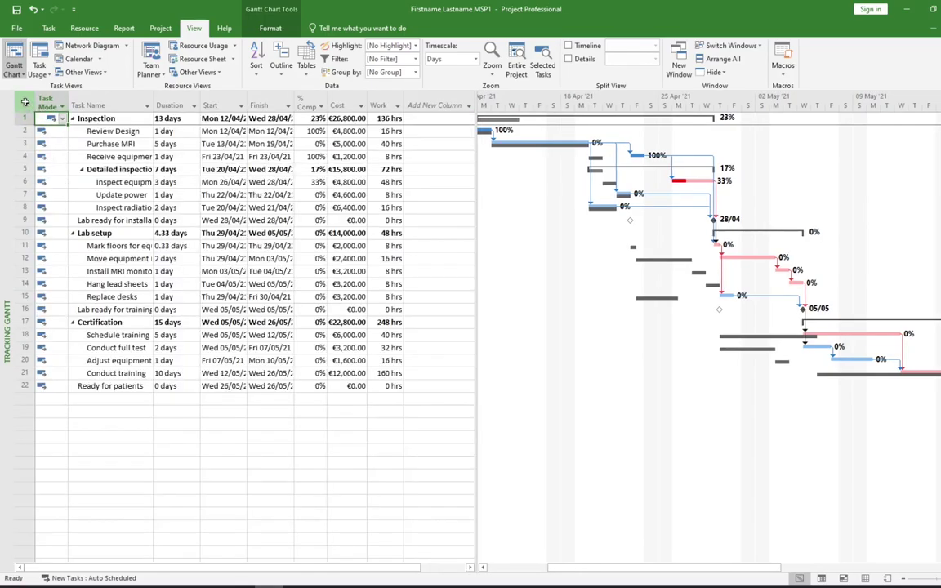
{"action": "mouse_move", "coordinate": [25, 102]}
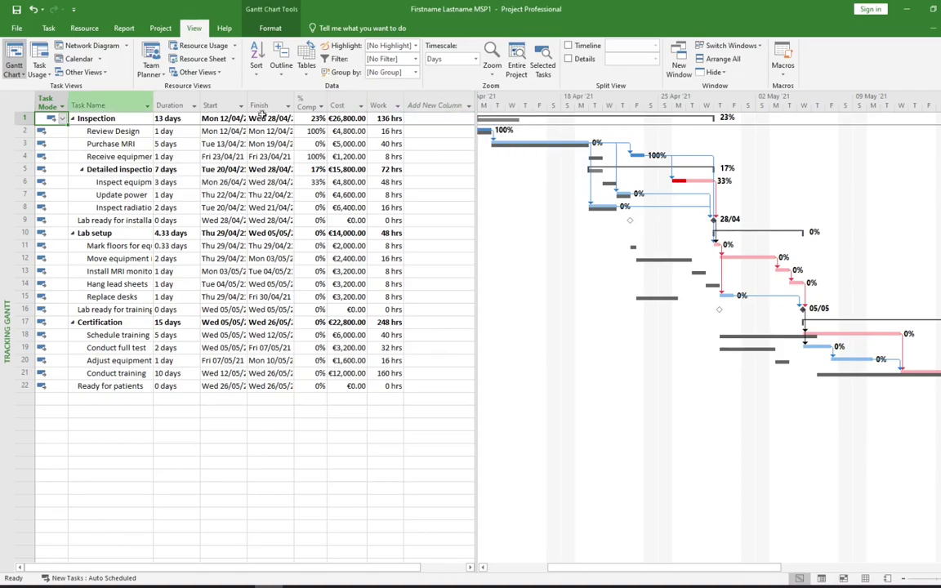
{"action": "right_click", "coordinate": [418, 101]}
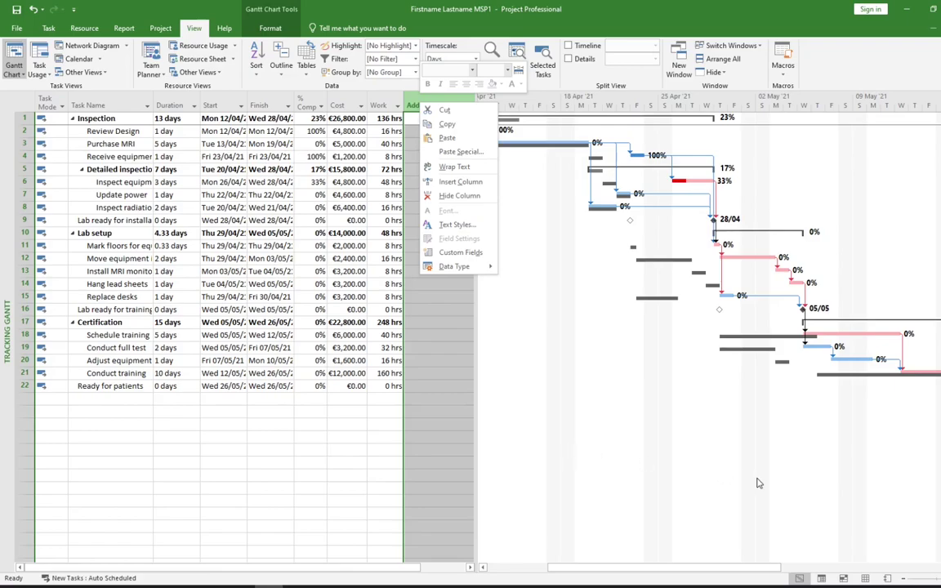
{"action": "left_click", "coordinate": [336, 444]}
{"action": "left_click", "coordinate": [336, 443]}
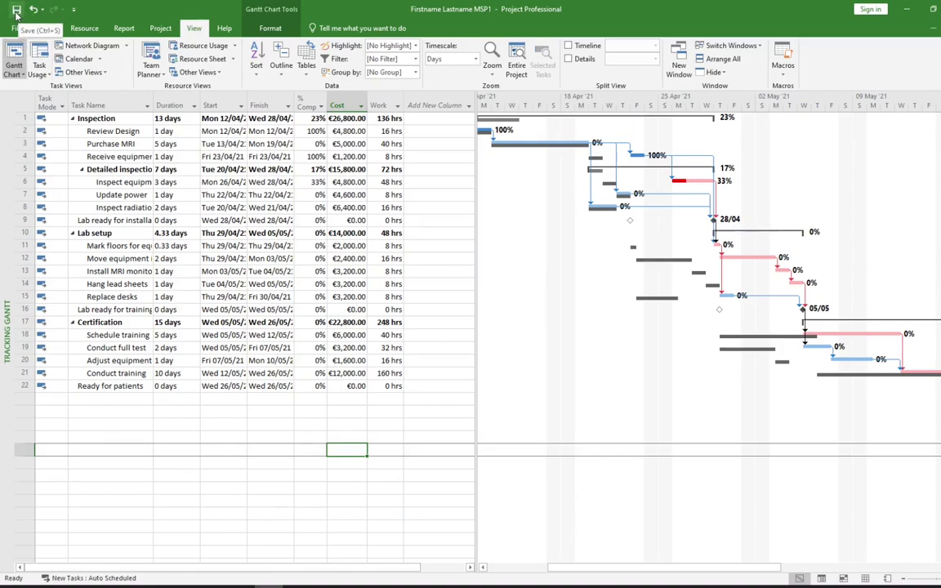
Save the project file with the recorded progress.
{"action": "left_click", "coordinate": [17, 15]}
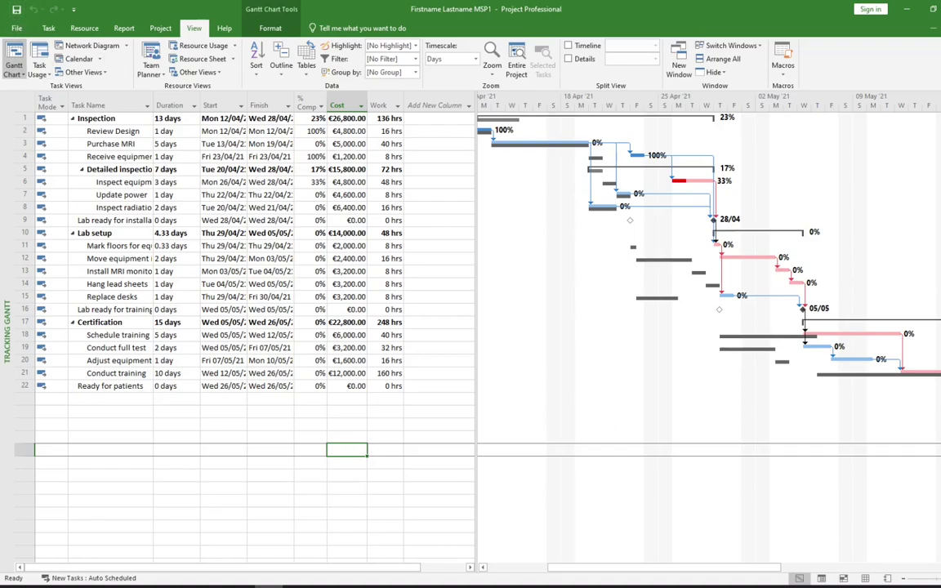